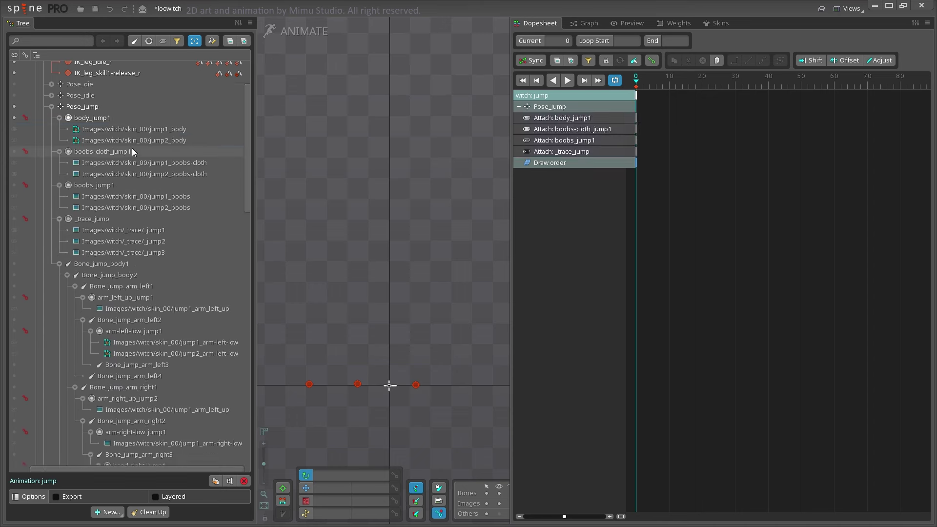
Show the jump images for the witch's body, arms, knife and head in the Tree
left_click(131, 163)
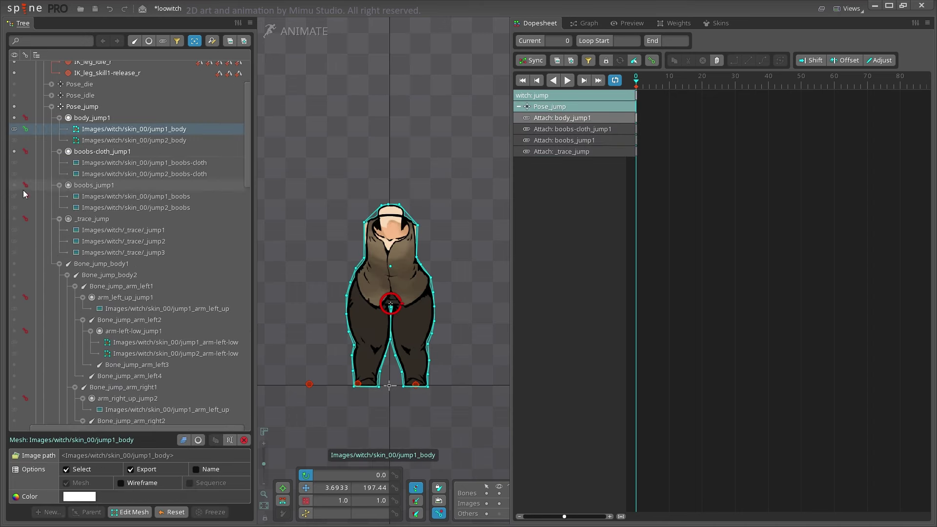
left_click_drag(14, 263, 13, 337)
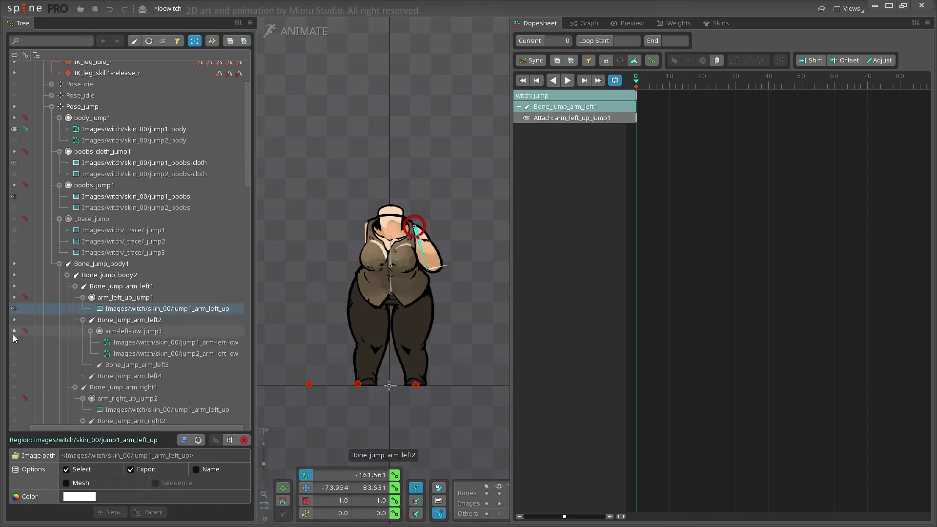
left_click(13, 400)
scroll(241, 252, "down", 7)
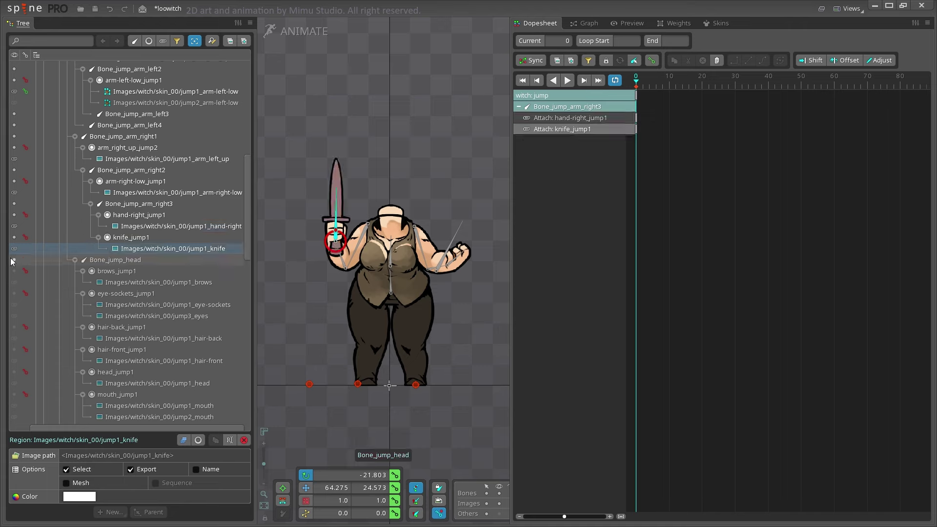
left_click_drag(11, 261, 16, 374)
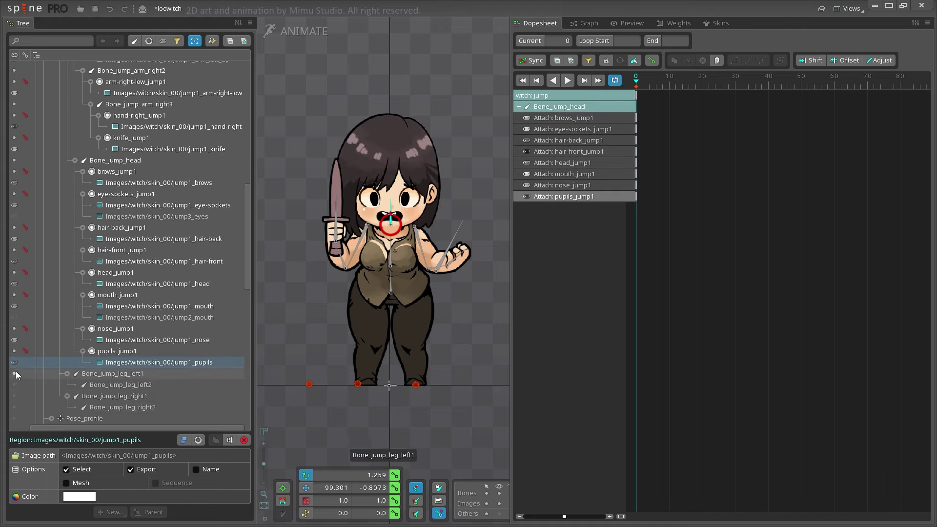
scroll(127, 244, "up", 10)
Select the chest cloth slots, then the Bone_jump_body1 bone for keying
left_click(119, 240)
left_click(109, 274, "ctrl")
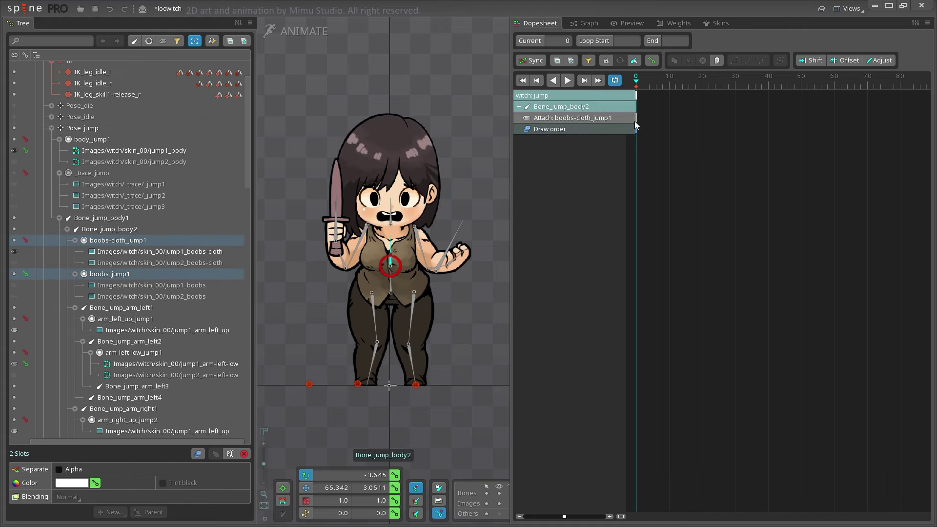
left_click(646, 98)
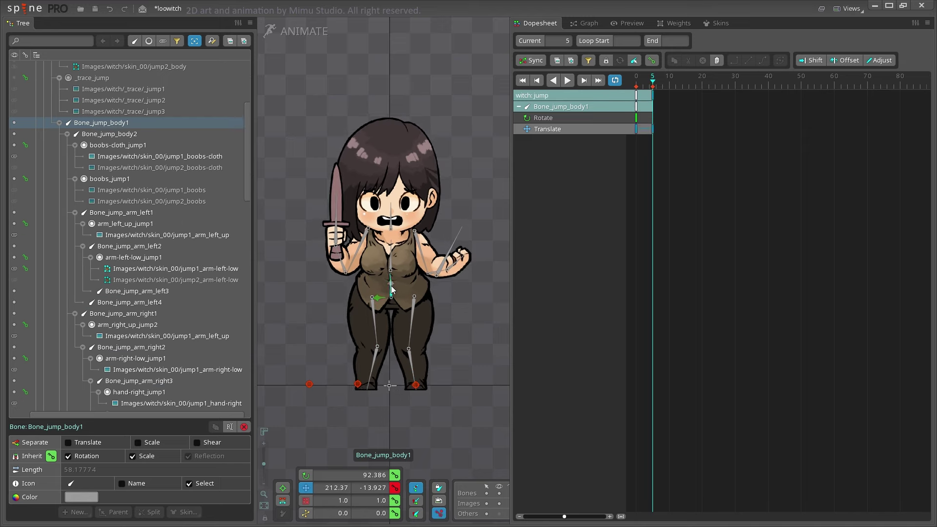
Key the lower leg bones' positions at frames 0 and 5 for the crouch
left_click_drag(374, 364, 371, 361)
scroll(422, 273, "up", 2)
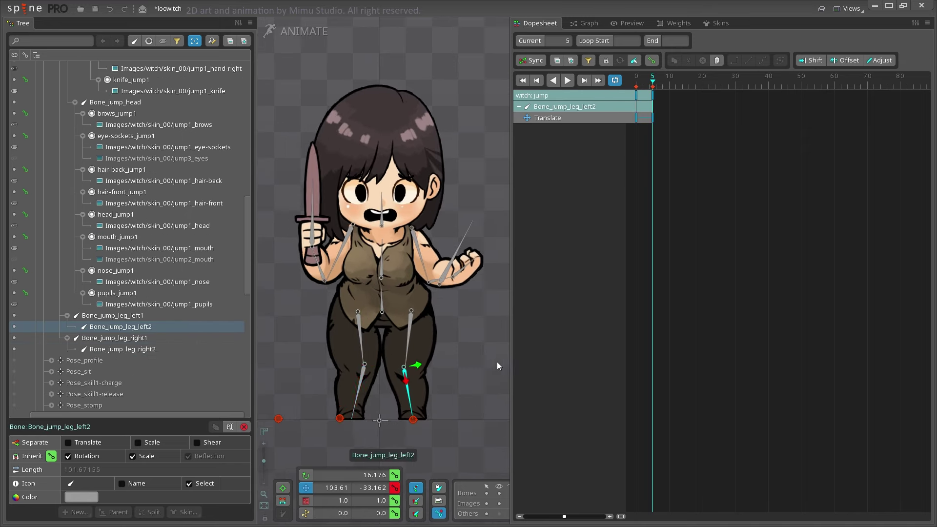
left_click(633, 93)
left_click(633, 89)
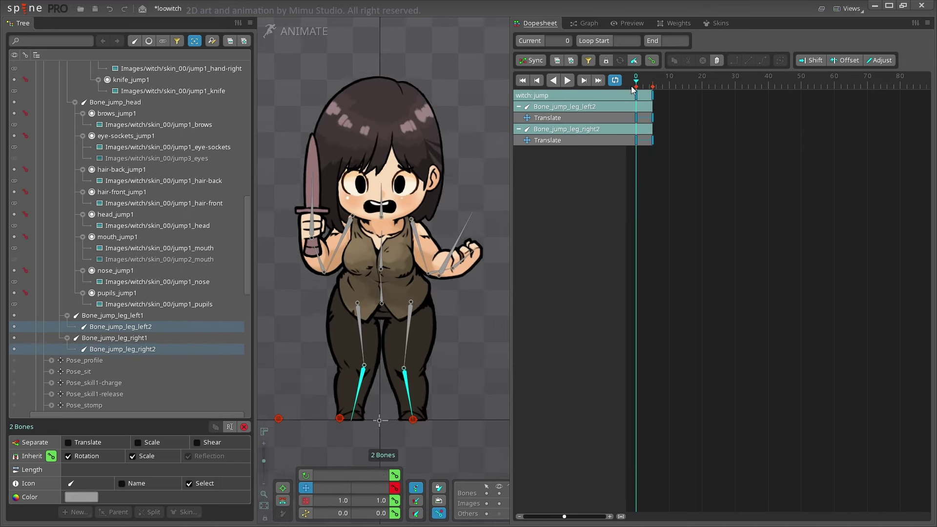
left_click(657, 83)
Select the leg bones at frame 0, ending on the lower right leg bone
left_click(361, 382)
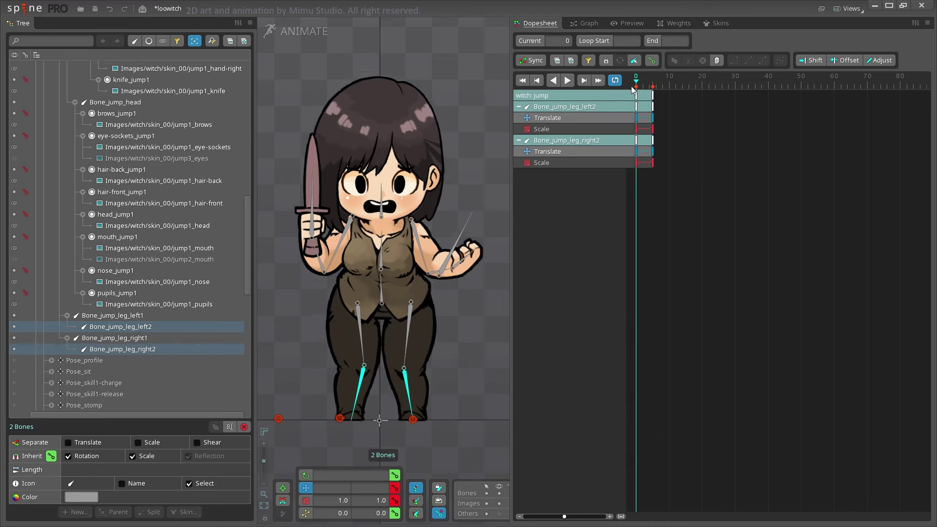
left_click(359, 337)
left_click(359, 384)
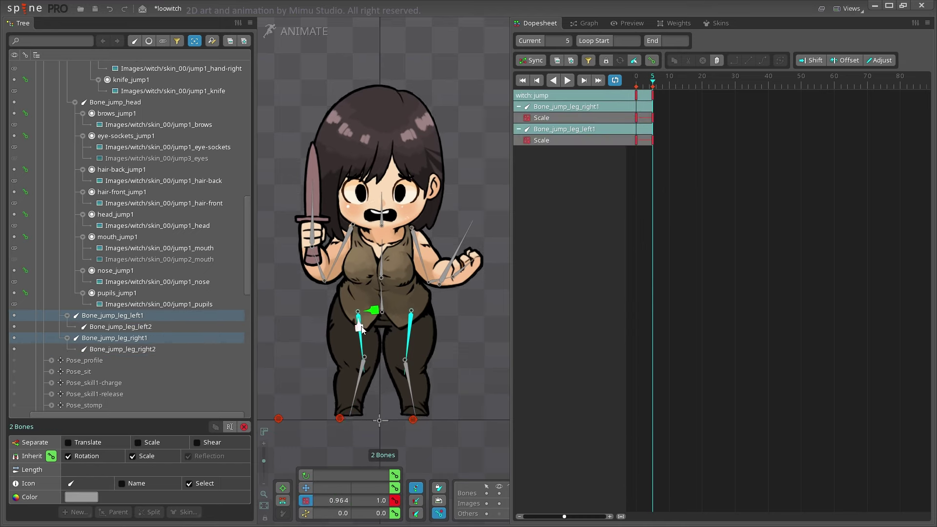
left_click_drag(468, 413, 318, 302)
left_click(636, 78)
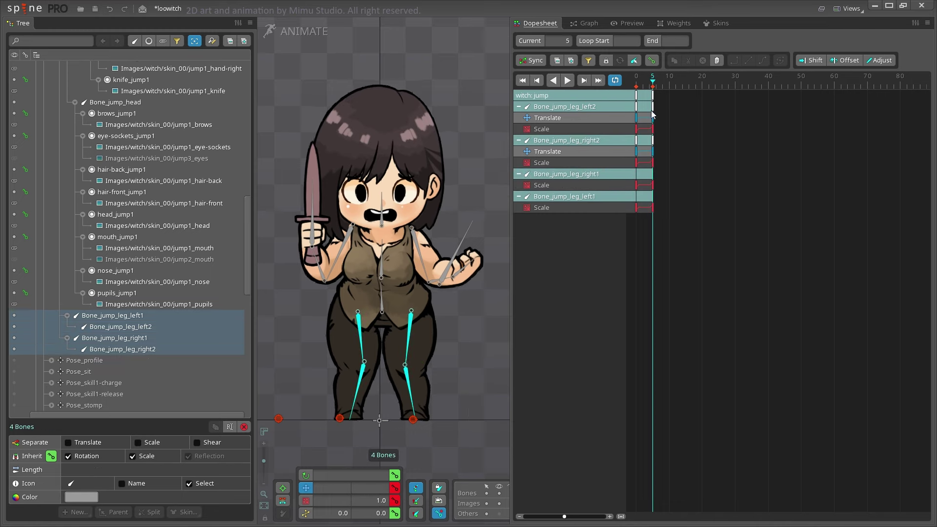
scroll(467, 433, "up", 3)
left_click(347, 415)
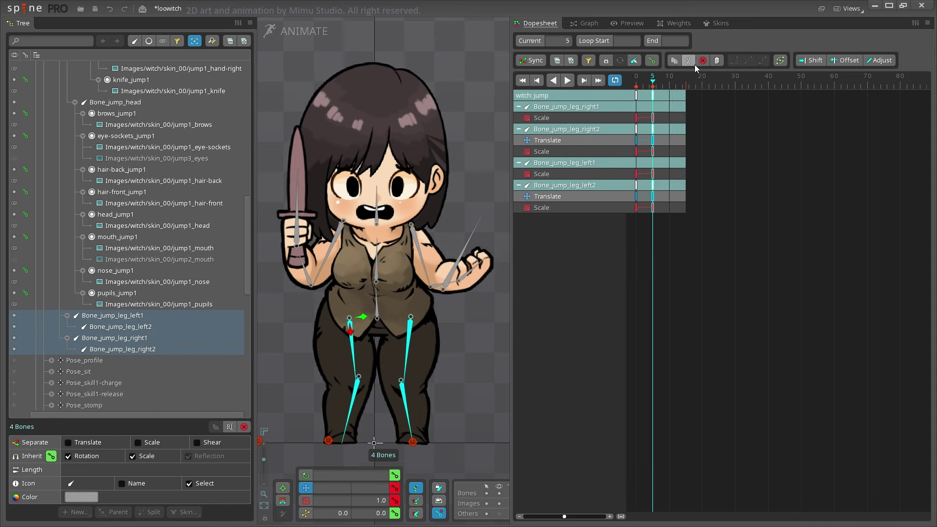
Copy the leg keys and paste them at a later frame, moving on to frame 12
key("ctrl+c")
left_click(676, 104)
key("ctrl+v")
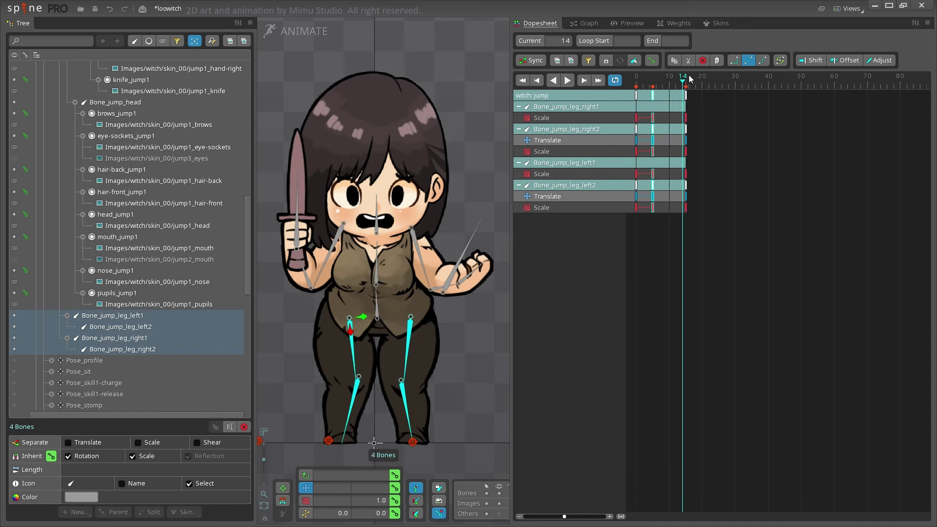
left_click(677, 97)
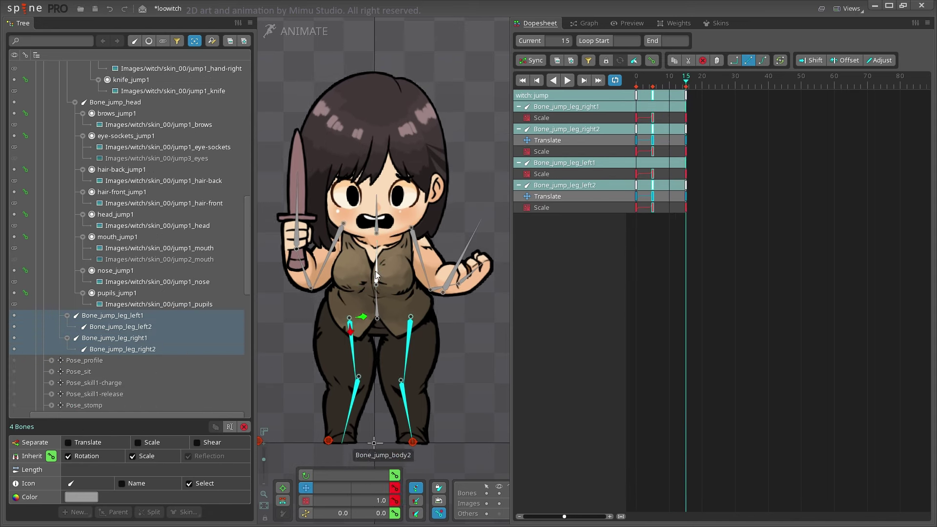
Select the head, body and leg bones together, plus the jump1 body image
left_click(377, 222)
left_click(684, 109)
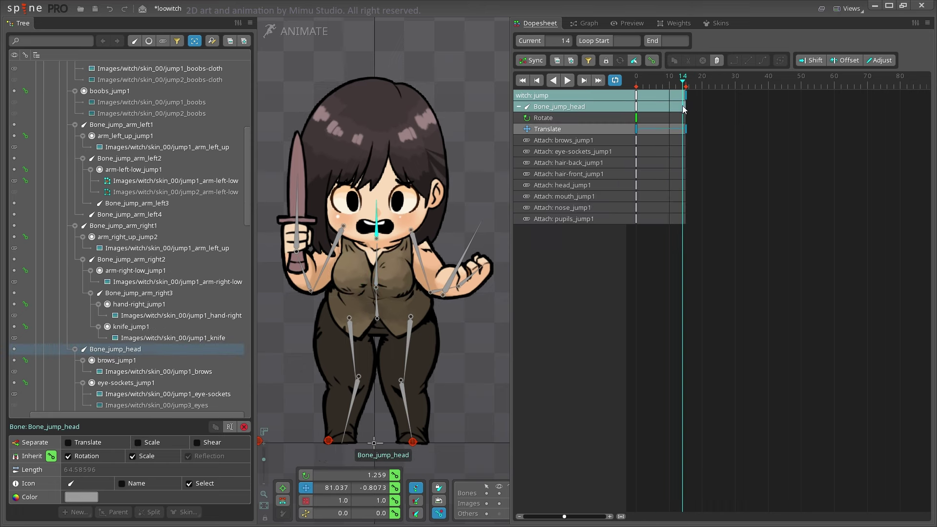
left_click(327, 259)
left_click(686, 127)
left_click_drag(377, 218, 405, 391)
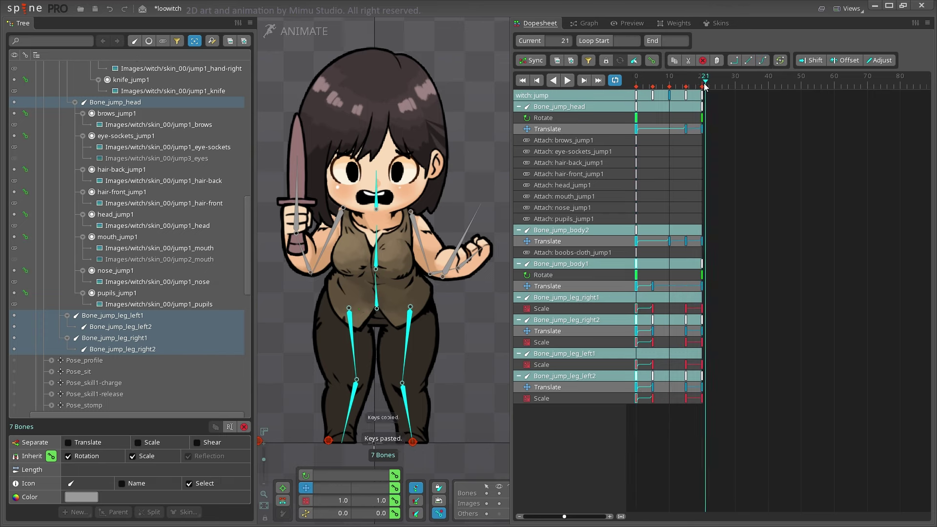
left_click(376, 293)
Key the jump2_body and jump2_boobs-cloth images at frame 20 and select the body bone
left_click(14, 134)
left_click(15, 234)
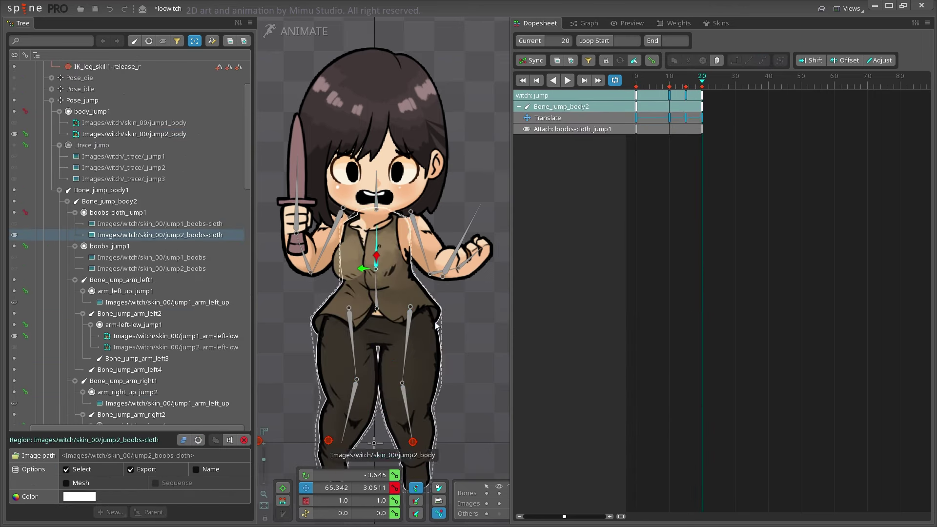
key("Right")
left_click(376, 245)
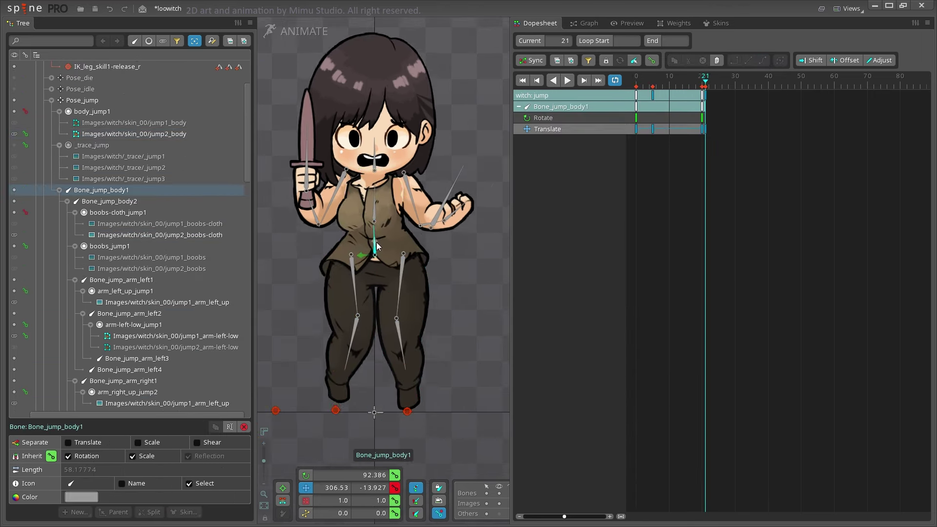
scroll(376, 245, "down", 3)
Rewind to frame 0 and select all the head, body and leg keys in the Graph view
left_click(568, 80)
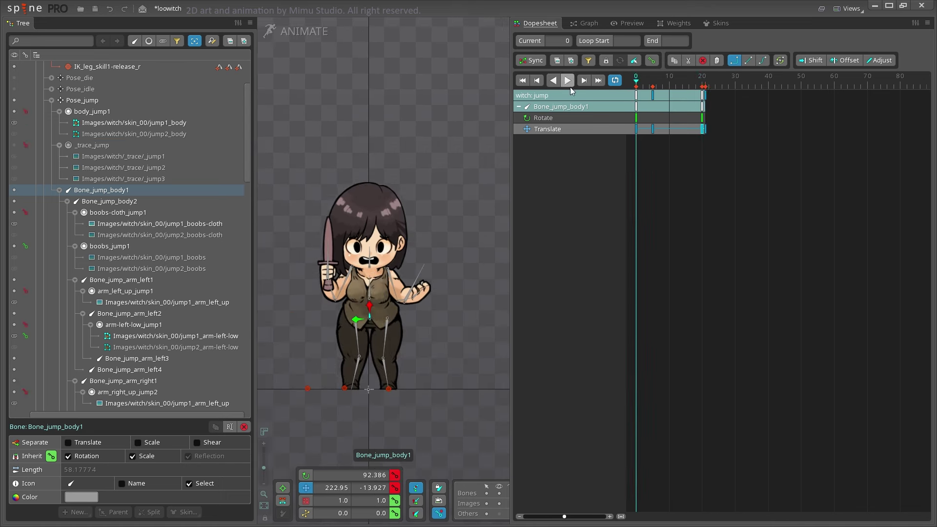
left_click(686, 87)
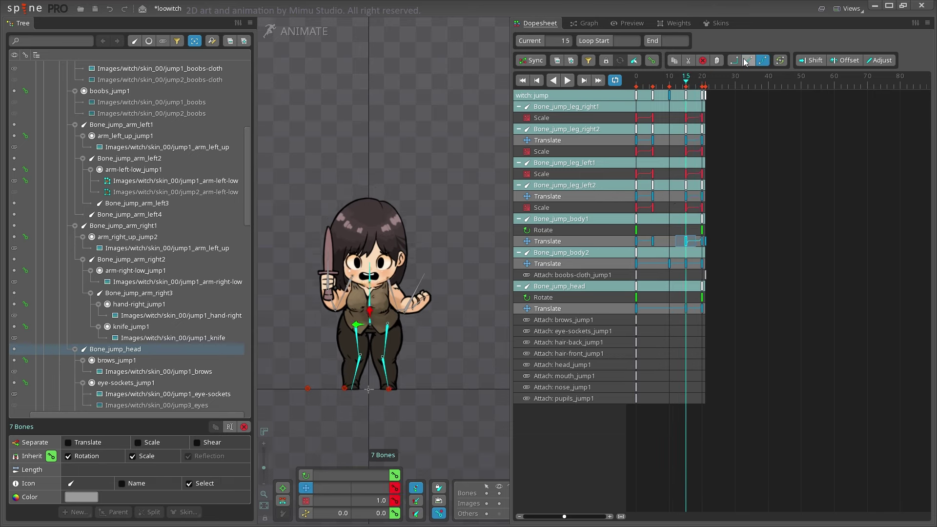
scroll(344, 390, "up", 3)
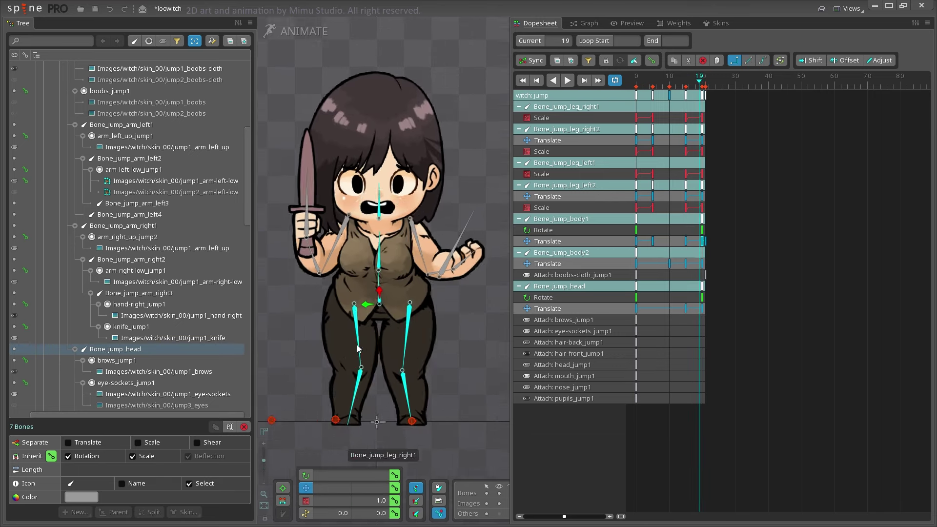
left_click(588, 23)
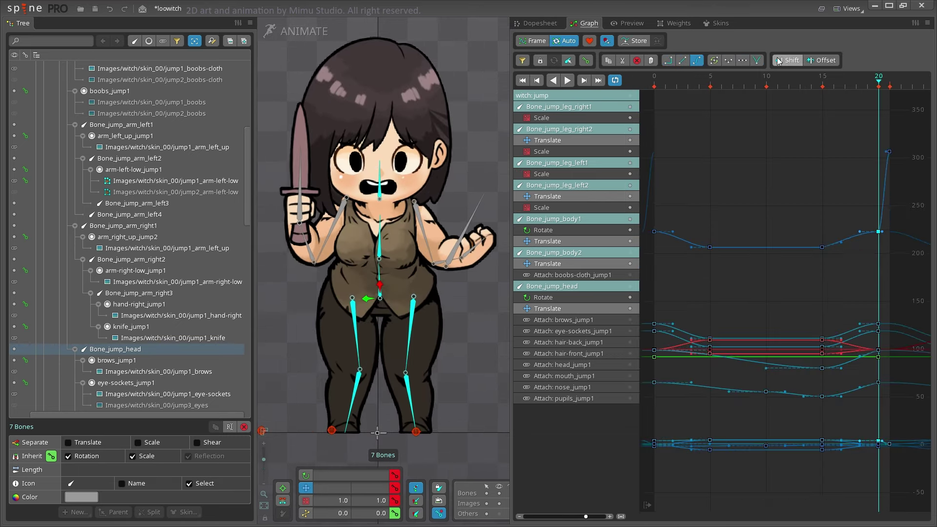
left_click_drag(647, 468, 895, 141)
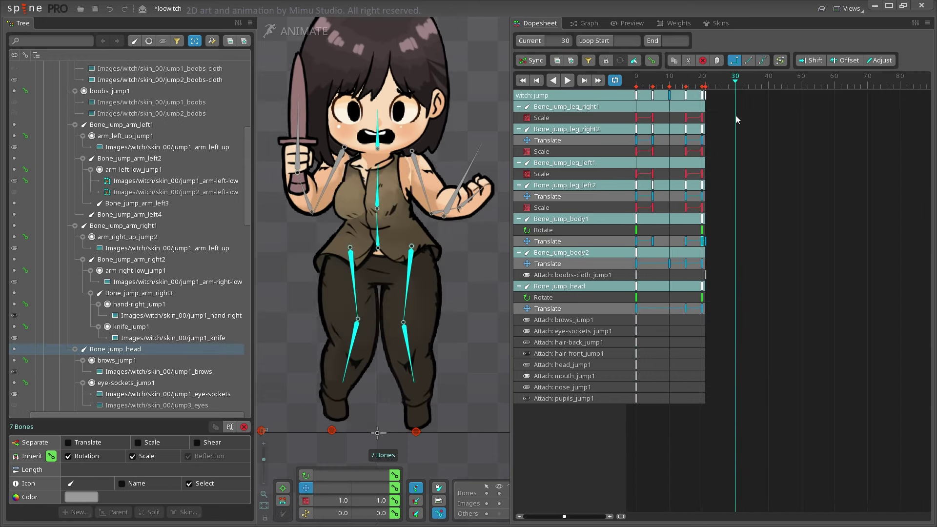
Copy the head and body bones' keys and paste them at frame 50
left_click(738, 120)
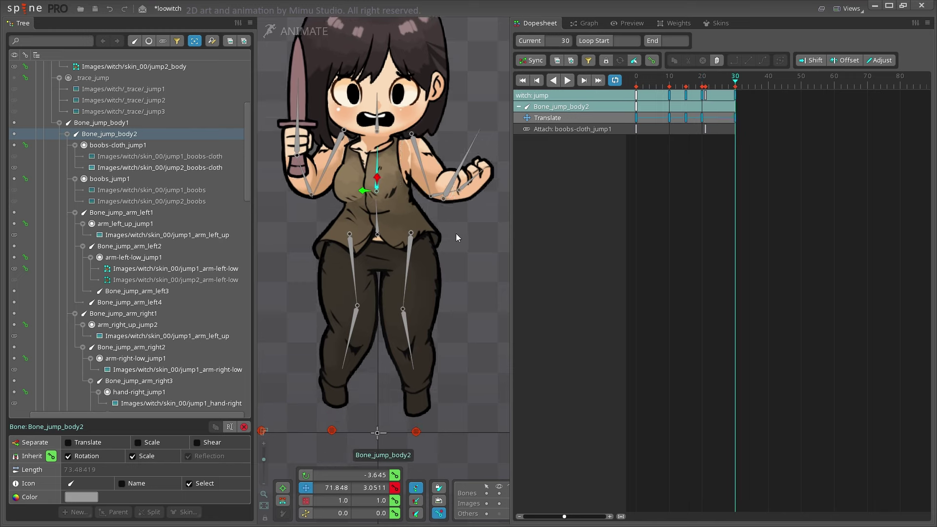
left_click(376, 117)
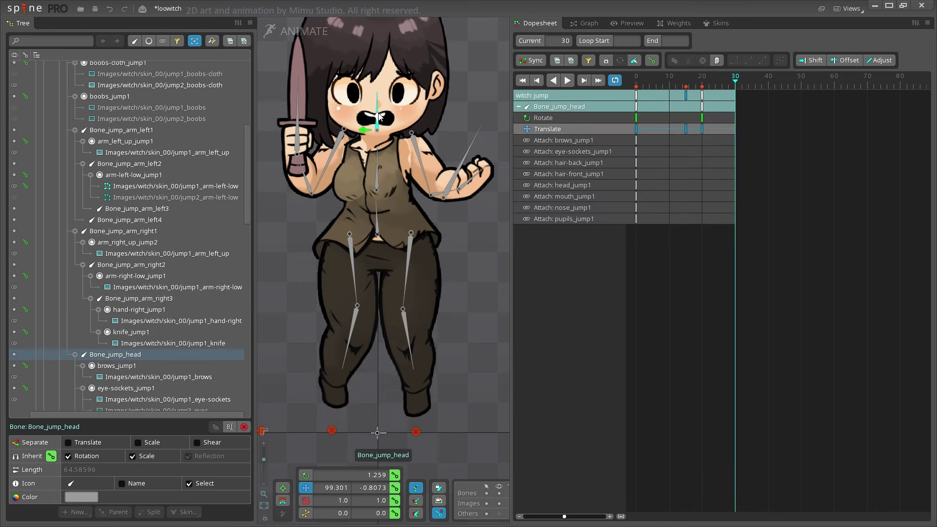
left_click(726, 96)
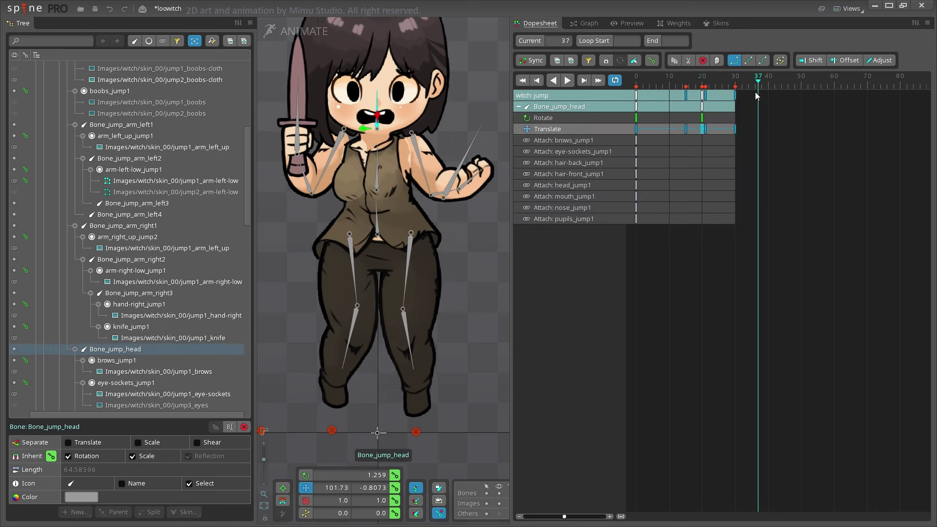
left_click(737, 93)
key("ctrl+c")
left_click(802, 89)
key("ctrl+v")
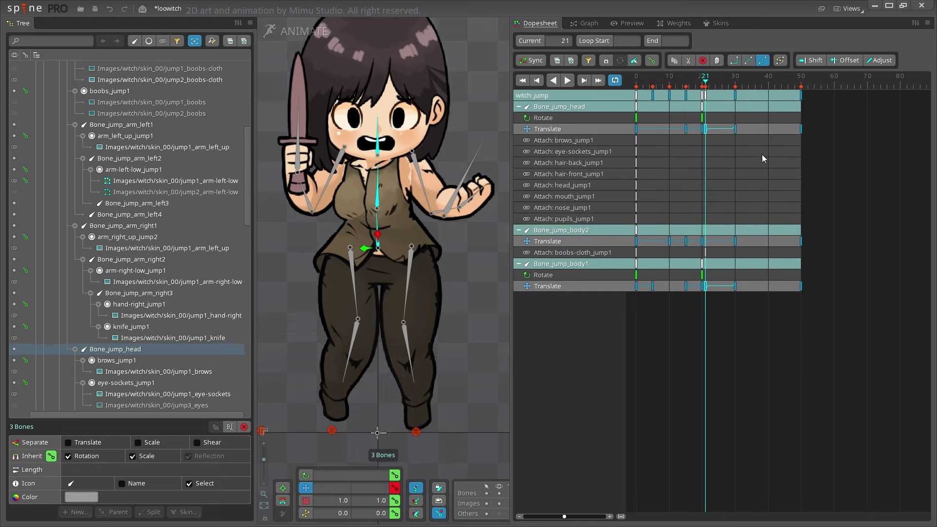
Undo stray pastes, recopy the three head and body bones' keys, and box-select the frame 62–64 keys
left_click(805, 90)
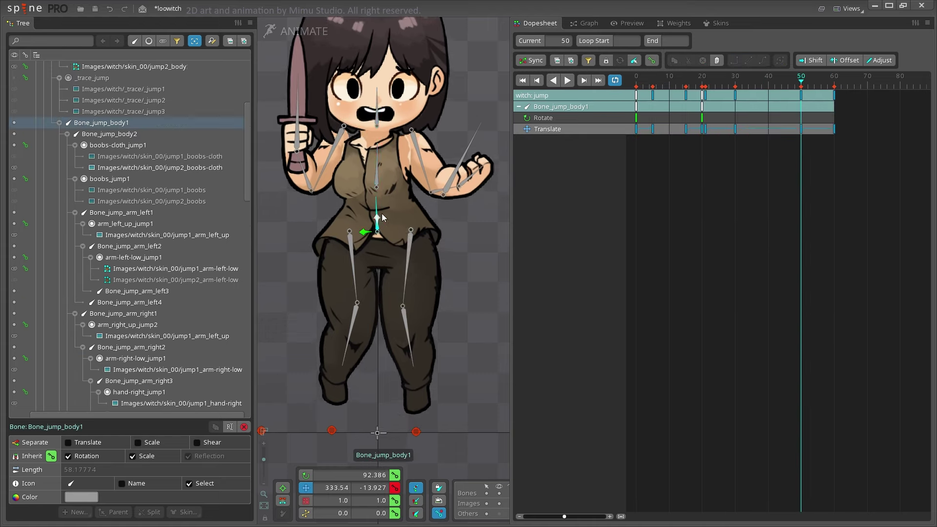
scroll(113, 124, "up", 2)
left_click(113, 122)
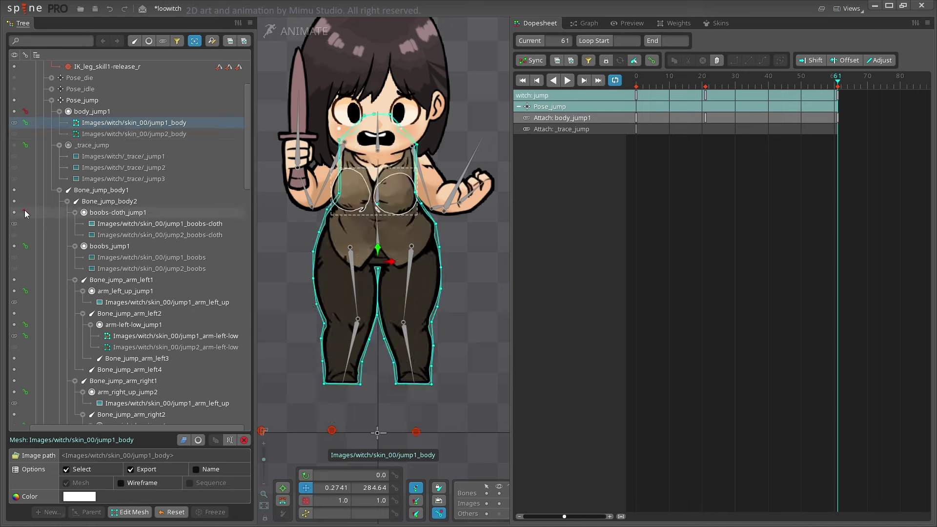
key("ctrl+z")
key("ctrl+c")
left_click(654, 87)
key("ctrl+v")
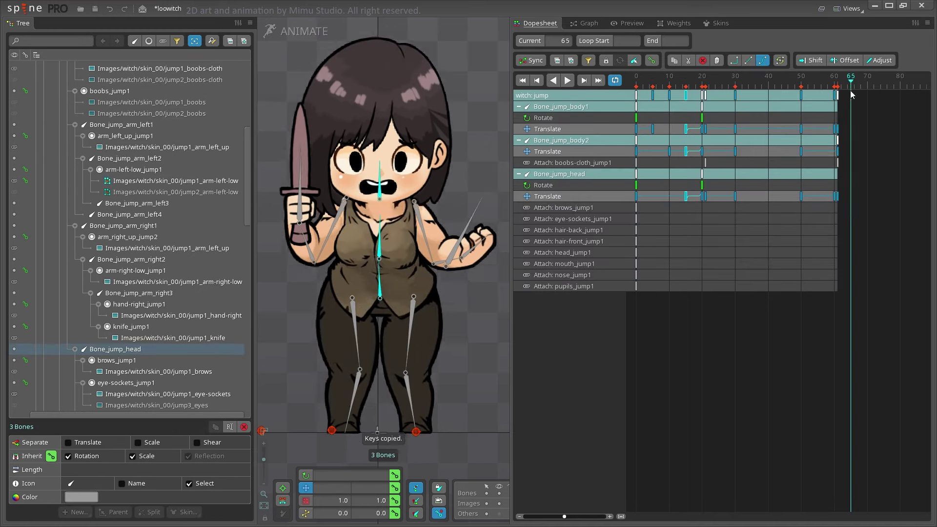
key("ctrl+z")
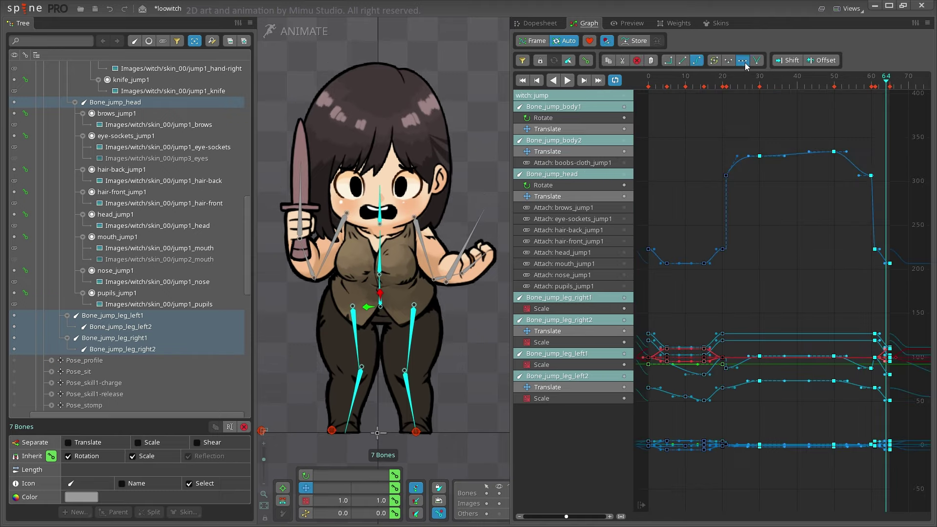
left_click(810, 87)
left_click_drag(836, 91, 874, 129)
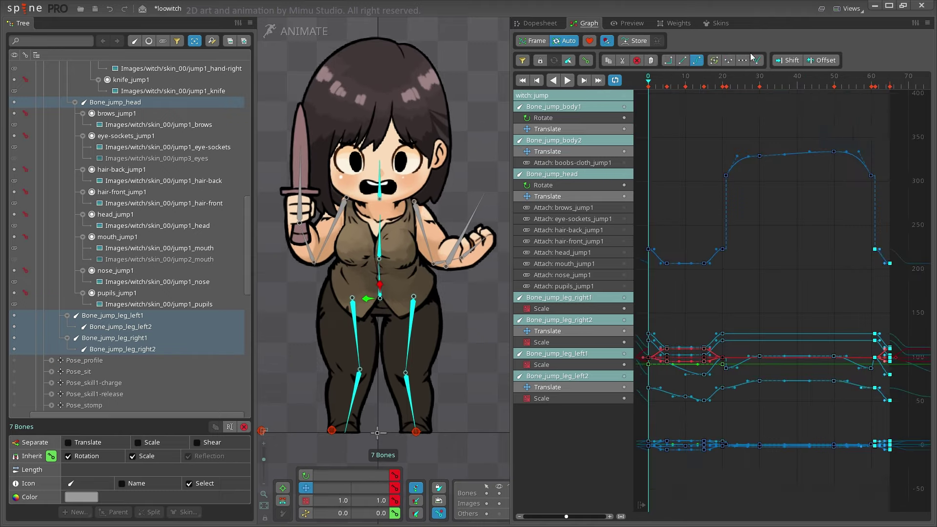
Paste the copied keys later, then deselect to list every bone's keys
key("ctrl+v")
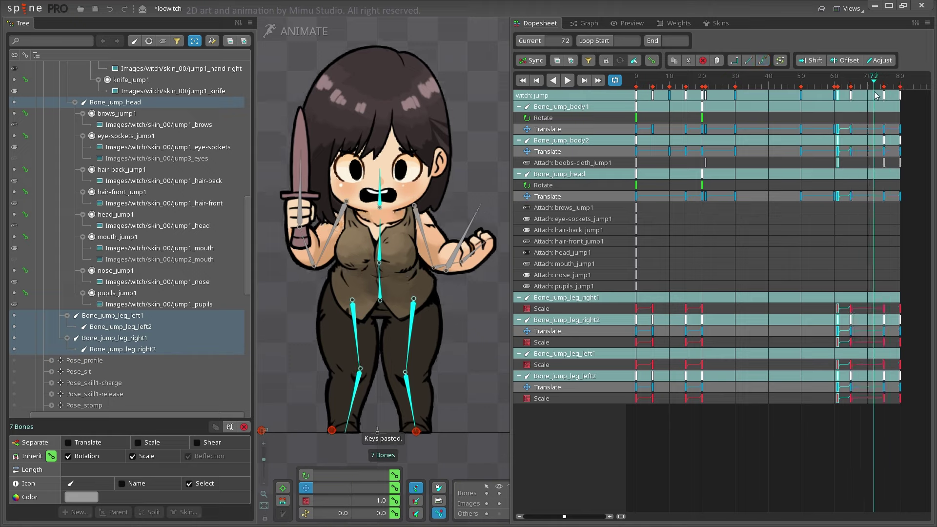
left_click(381, 183)
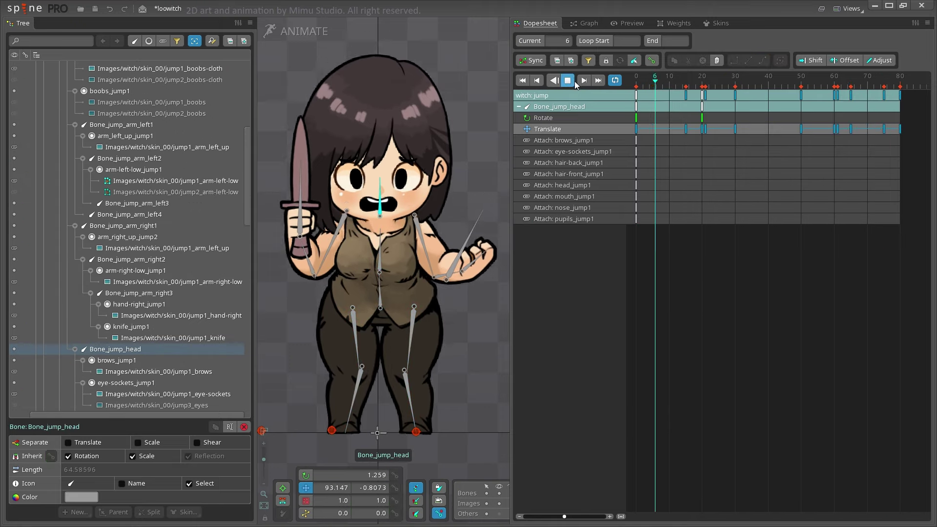
left_click(355, 398)
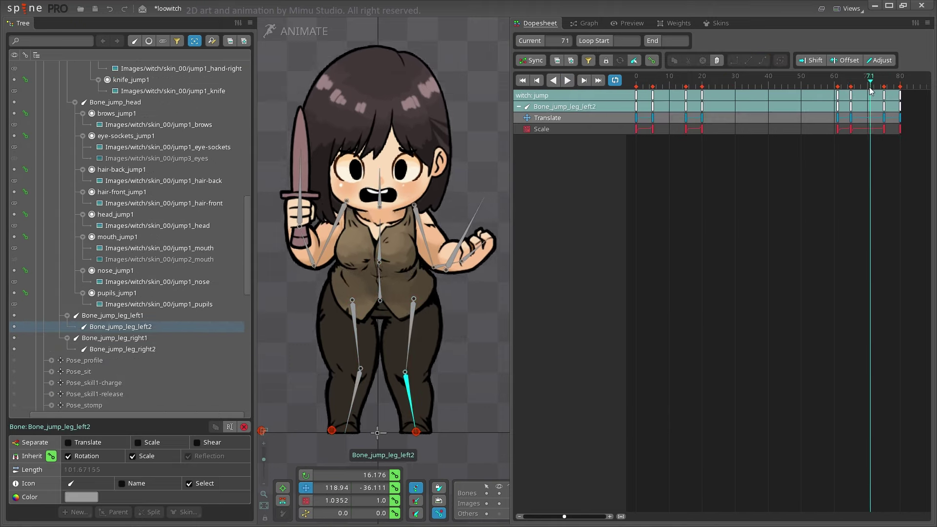
key("Escape")
Drag groups of keys earlier so the animation ends at frame 30, playing to check timing
mouse_move(669, 89)
left_mouse_down()
mouse_move(756, 90)
mouse_move(903, 127)
mouse_move(788, 100)
left_mouse_up()
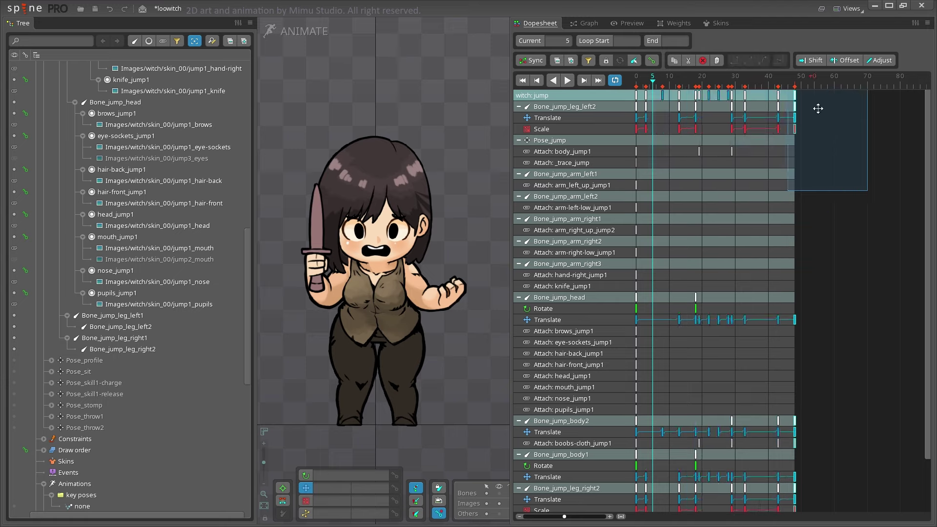
left_click(683, 90)
key("space")
left_click_drag(662, 90, 778, 246)
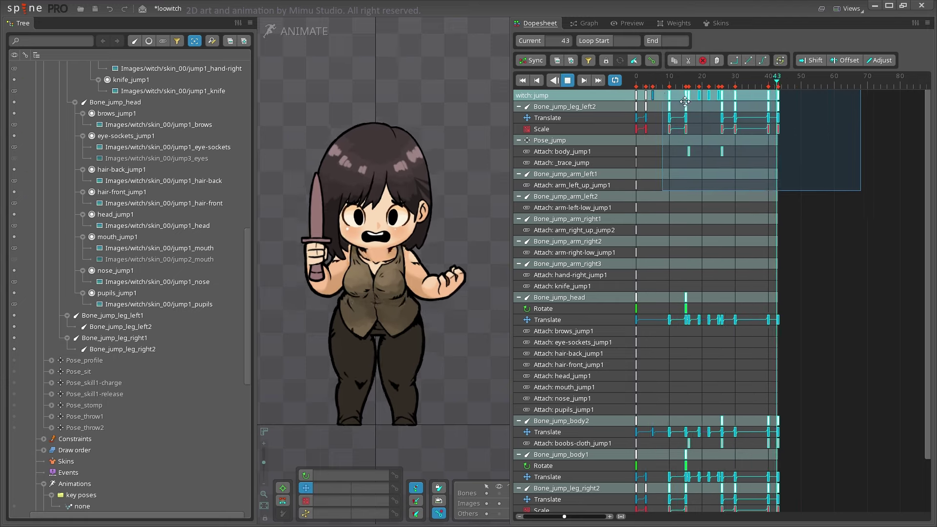
mouse_move(717, 114)
left_mouse_down()
mouse_move(683, 114)
mouse_move(781, 201)
left_mouse_up()
left_click_drag(757, 104, 738, 105)
left_click(659, 82)
left_click_drag(660, 83, 686, 104)
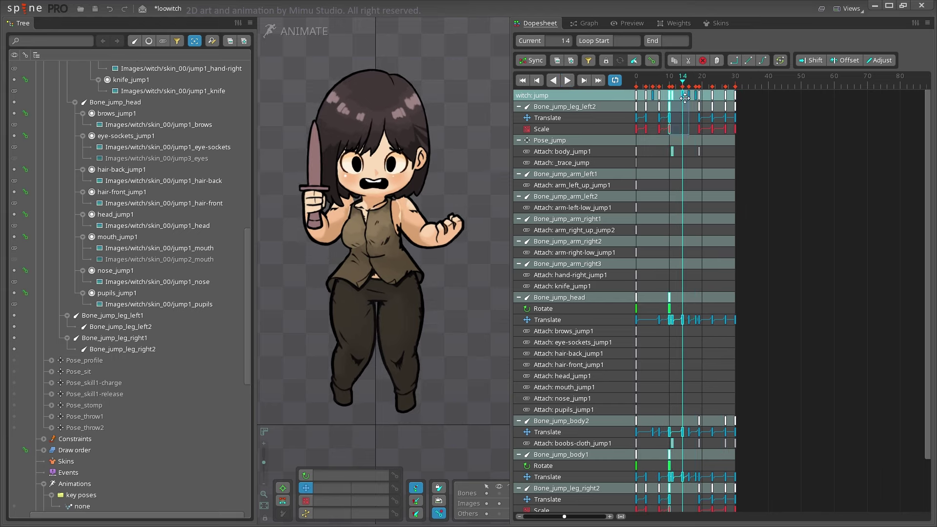
Rotate the upper right arm and move the hand and knife outward at frame 6
left_click(643, 94)
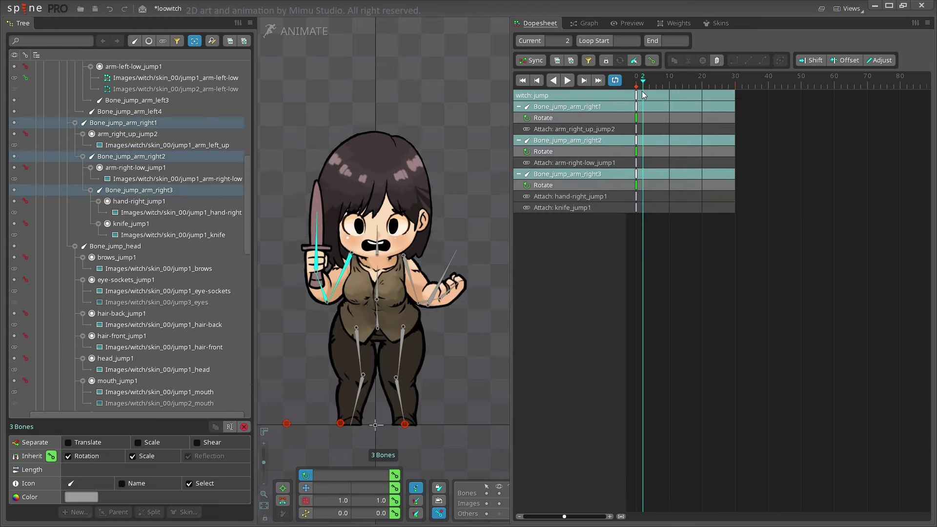
left_click_drag(643, 94, 656, 94)
left_click_drag(342, 308, 344, 324)
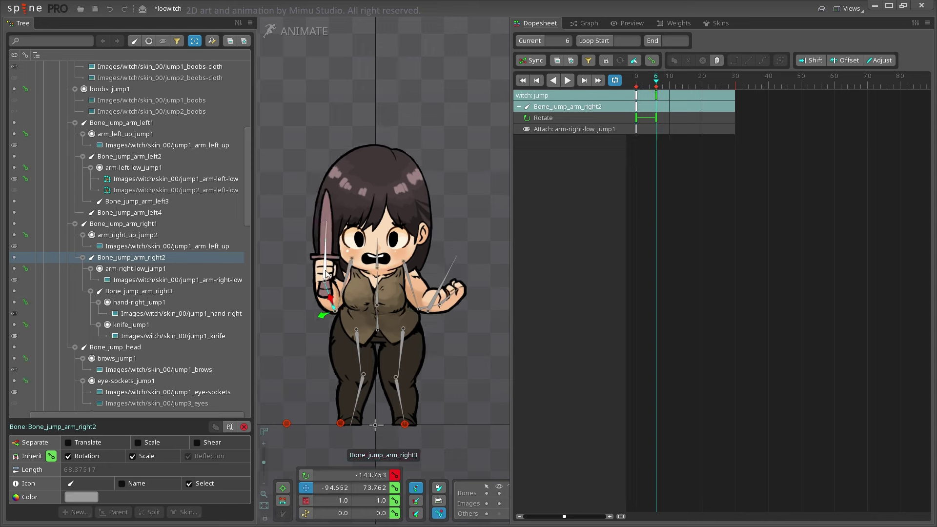
mouse_move(329, 289)
left_mouse_down()
mouse_move(335, 277)
mouse_move(467, 350)
left_mouse_up()
Reposition the upper right arm at frame 11 and copy its translate key to frame 6
left_click(656, 94)
left_click_drag(661, 86, 673, 120)
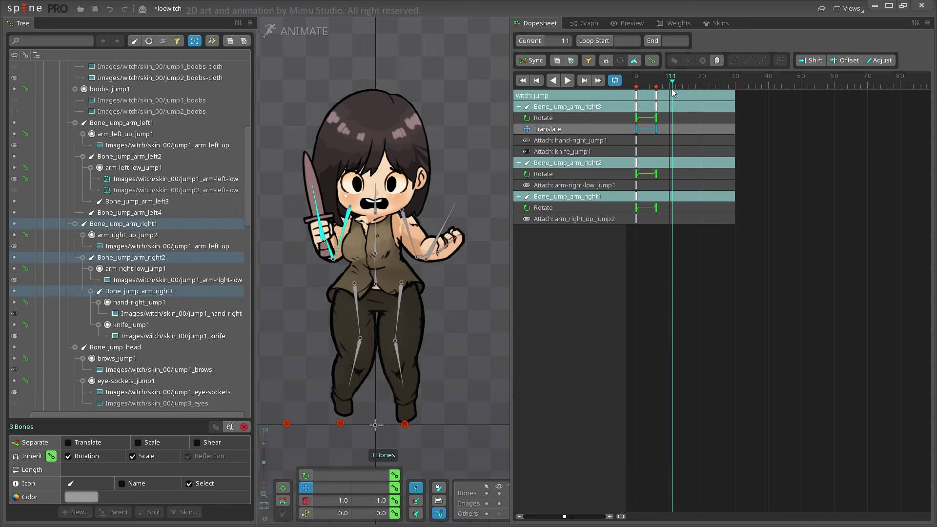
left_click_drag(353, 221, 356, 235)
left_click(636, 86)
key("ctrl+c")
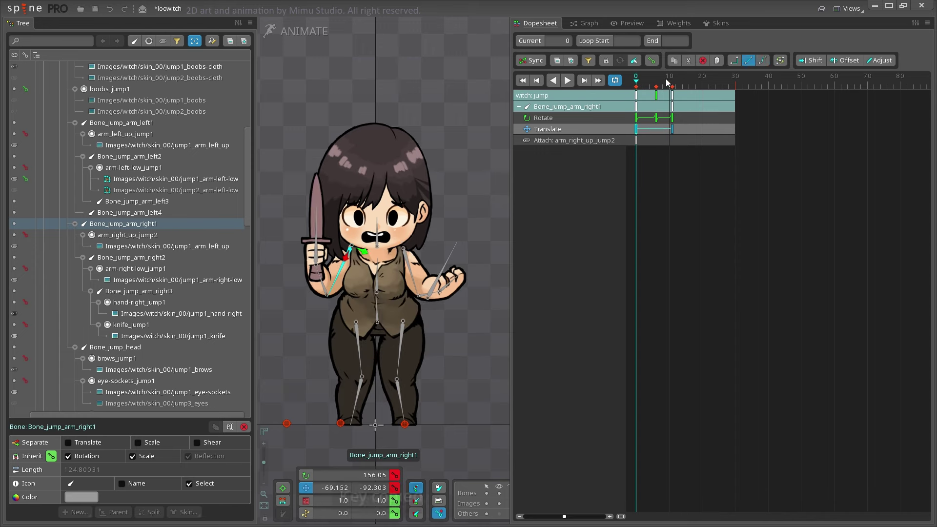
key("ctrl+v")
left_click(670, 91)
left_click(734, 60)
left_click_drag(669, 90, 670, 108)
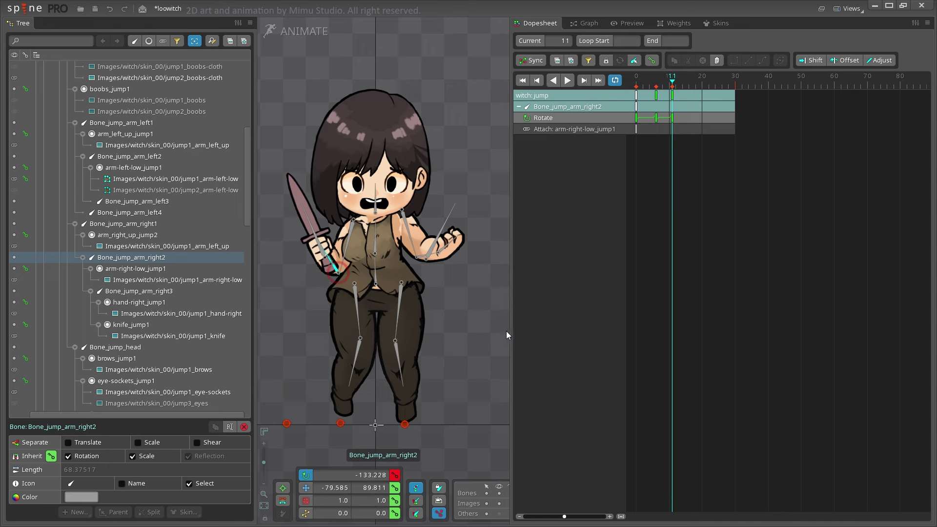
Key scale on Bone_jump_arm_right2 and swing the knife further left at frame 11
left_click(316, 235)
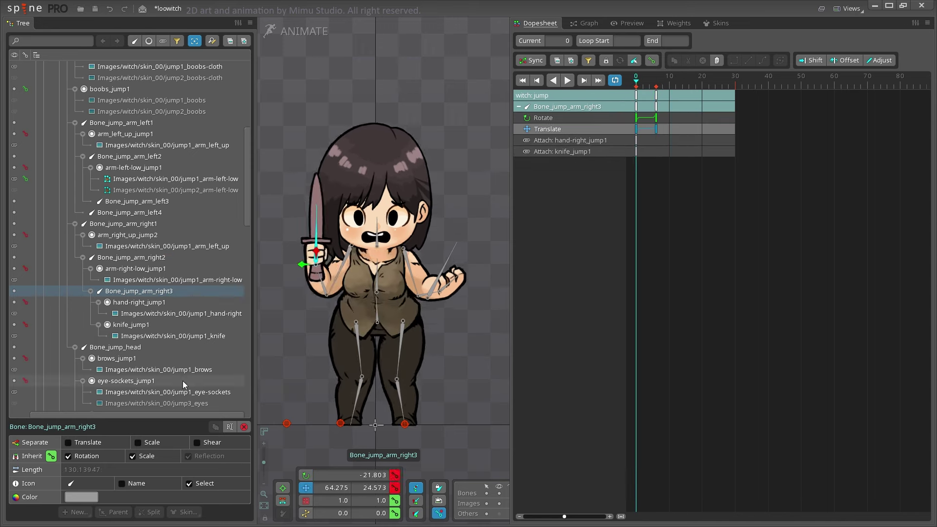
left_click(325, 264)
left_click_drag(325, 264, 401, 503)
left_click(395, 500)
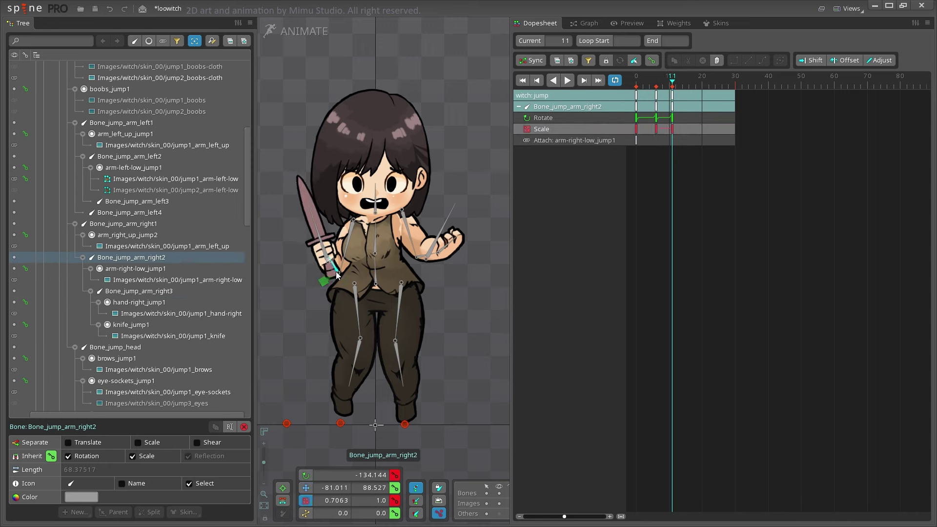
left_click(316, 244)
left_click_drag(494, 386, 485, 379)
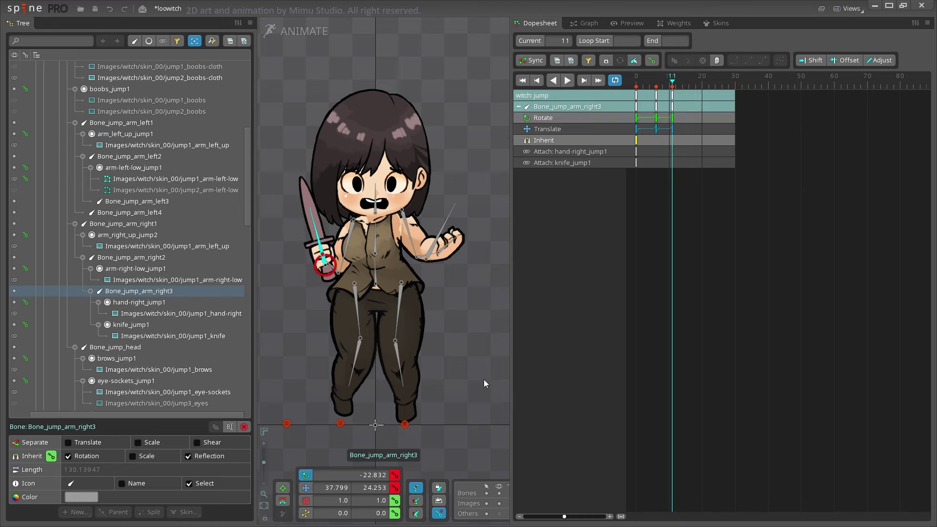
left_click_drag(334, 272, 490, 297)
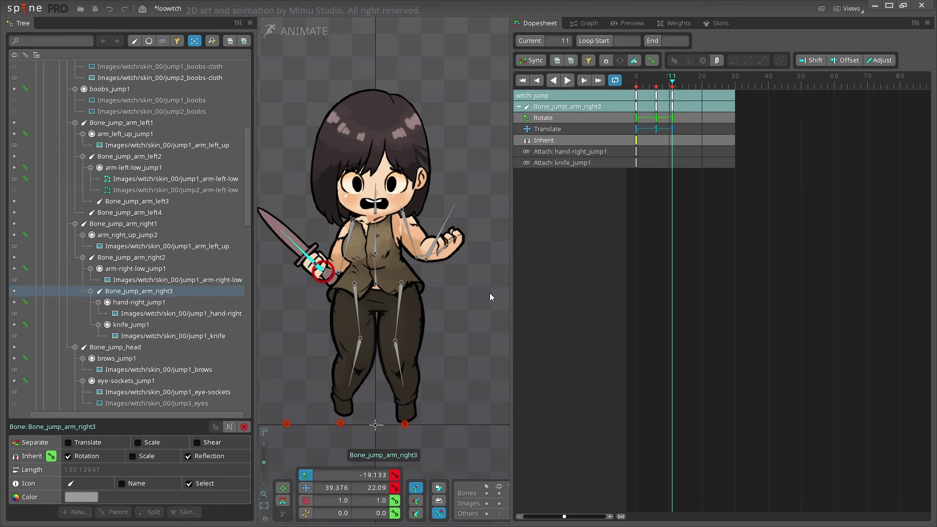
Rotate the upper right arm at frame 18 to lift the knife, undoing a knife edit
mouse_move(673, 77)
left_mouse_down()
mouse_move(696, 78)
mouse_move(685, 239)
left_mouse_up()
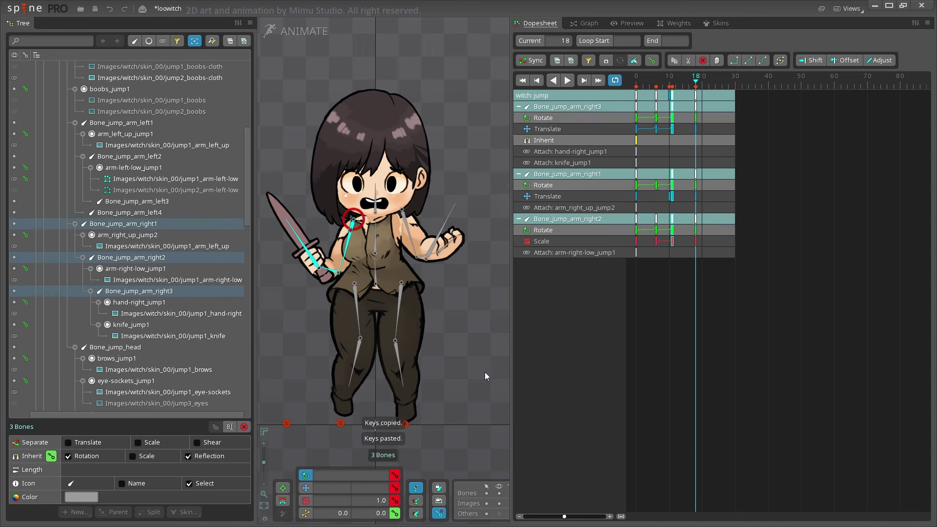
left_click_drag(337, 272, 326, 269)
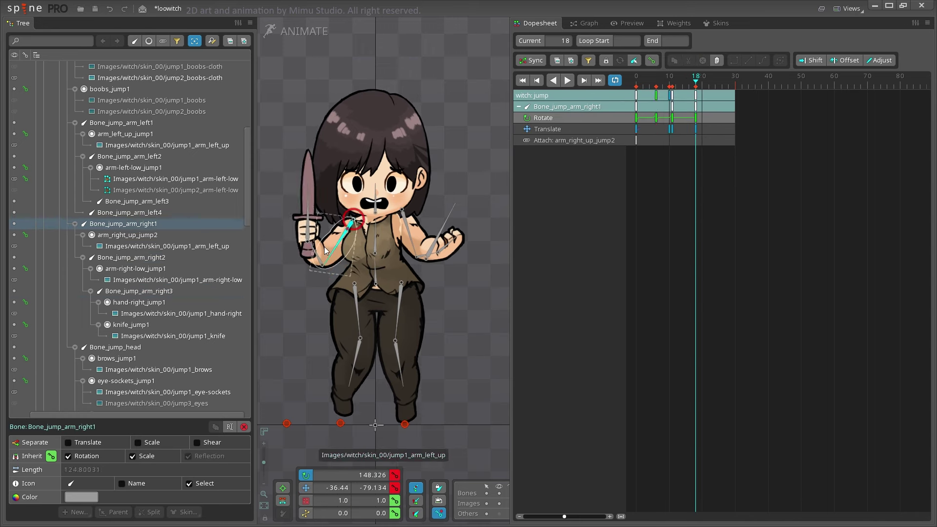
left_click(302, 214)
key("ctrl+z")
key("ctrl+z")
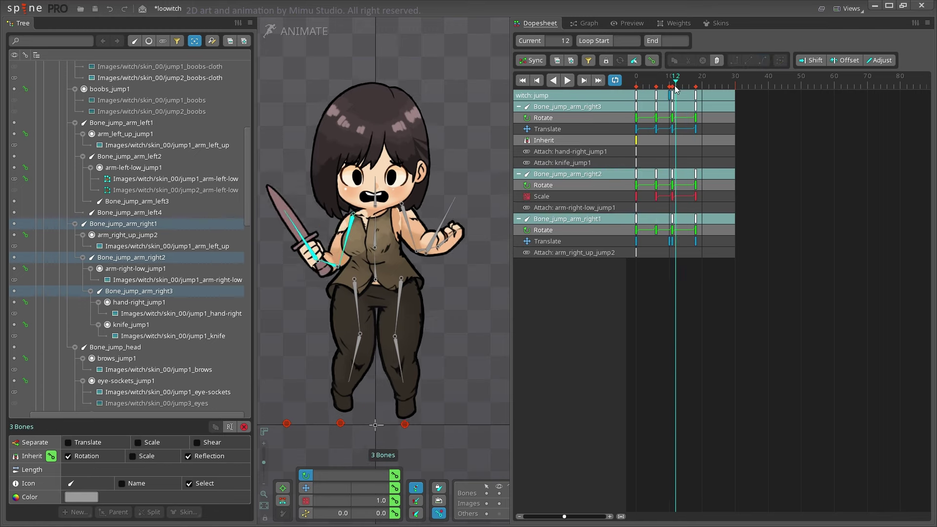
key("ctrl+z")
key("ctrl+z")
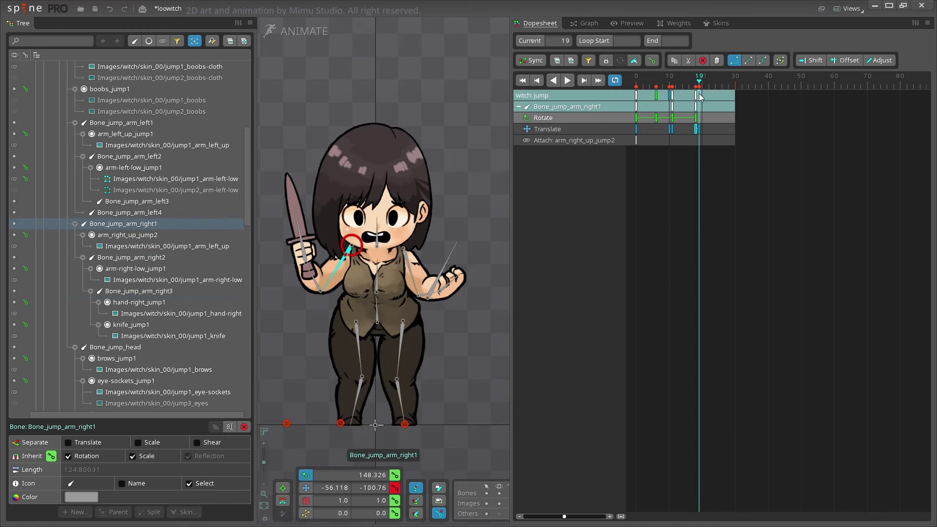
left_click_drag(700, 96, 709, 88)
Select the three right-arm bones, scrub back through the swing, and play the jump
left_click(302, 224, "ctrl")
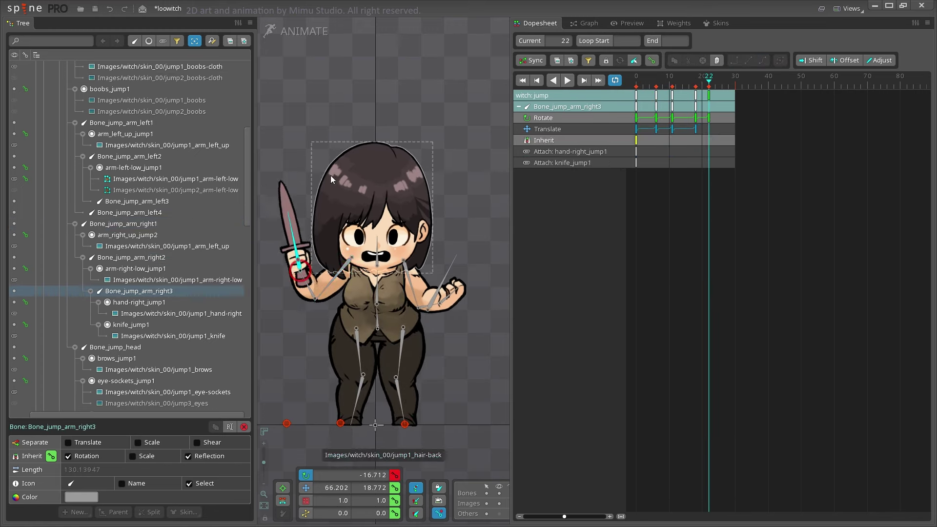
left_click(338, 260, "ctrl")
left_click_drag(672, 80, 668, 92)
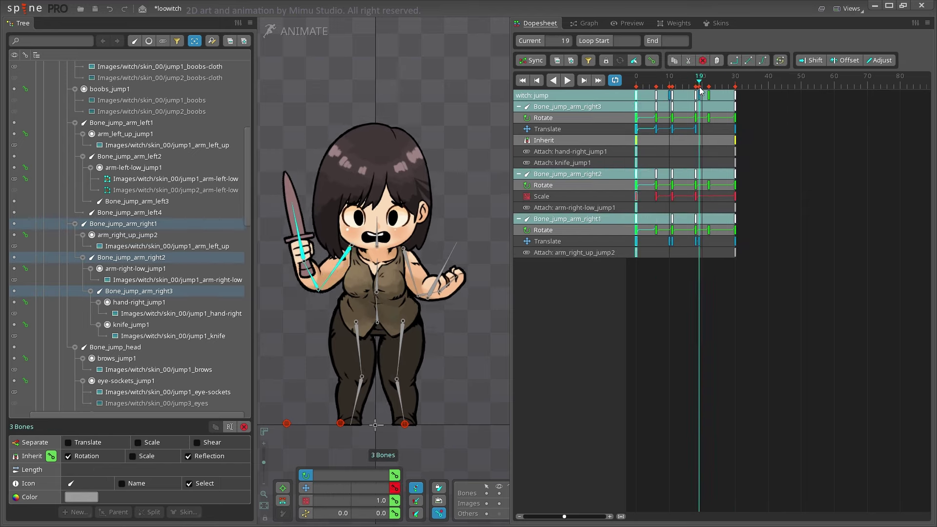
left_click(336, 288)
left_click(568, 80)
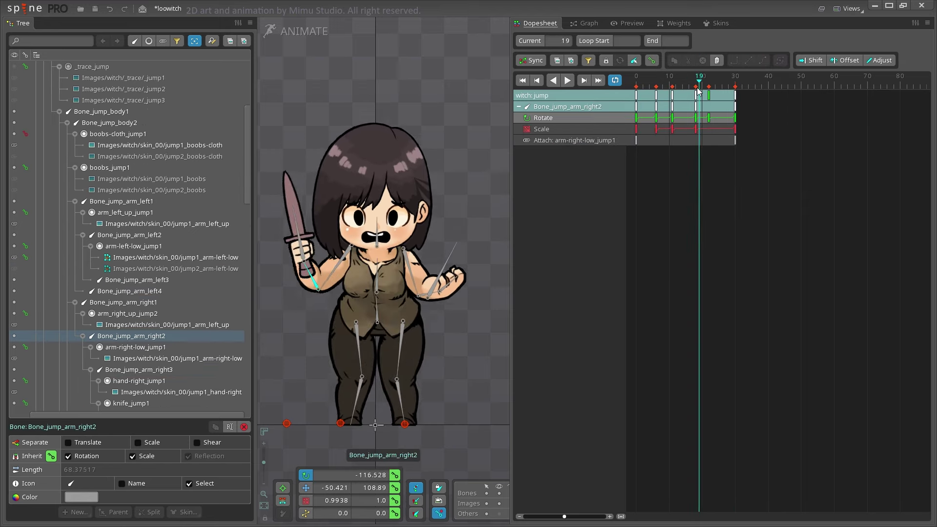
Uncheck Inherit Scale on Bone_jump_arm_left2 at frame 0, keying it, and step to frame 6
left_click(568, 81)
left_click(419, 295)
left_click(133, 456)
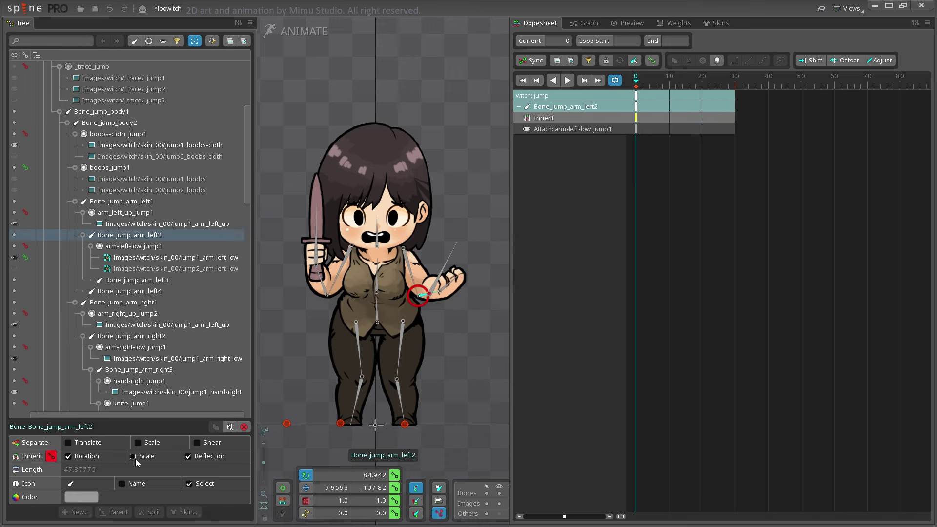
left_click(419, 296)
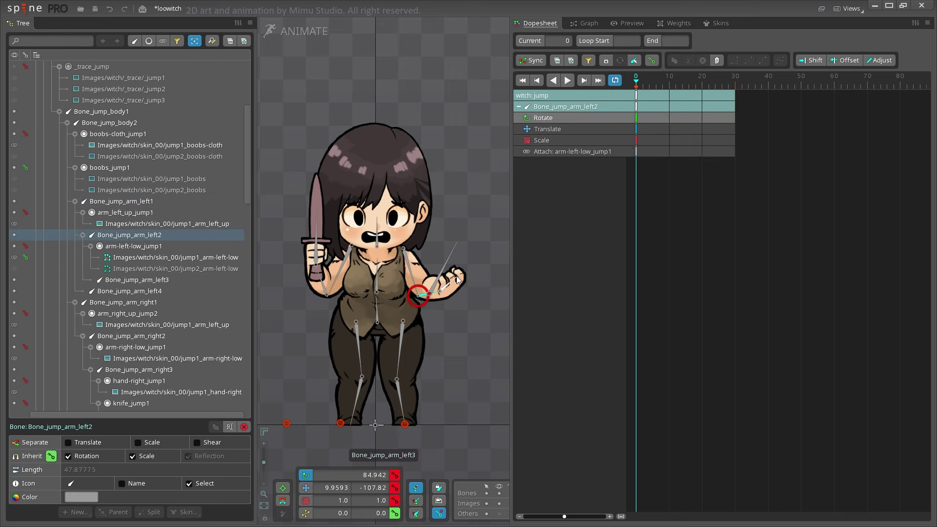
key("Right")
key("Right")
key("Right")
key("Right")
key("Right")
key("Right")
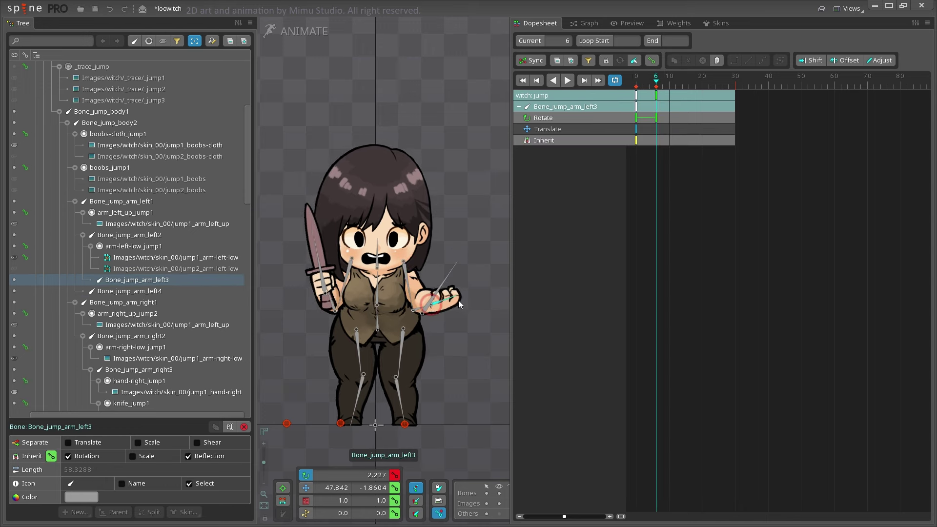
Copy the three left-arm bones' keys to frame 11 and select the arm_left_up_jump1 slot
left_click(418, 311, "ctrl")
left_click(409, 285, "ctrl")
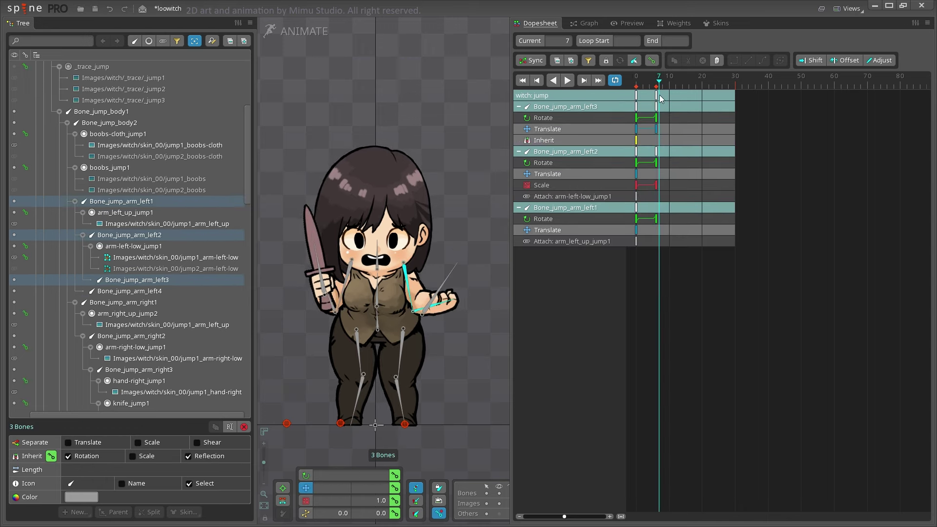
left_click_drag(656, 76, 676, 73)
key("ctrl+c")
key("Right")
key("ctrl+v")
left_click(448, 235)
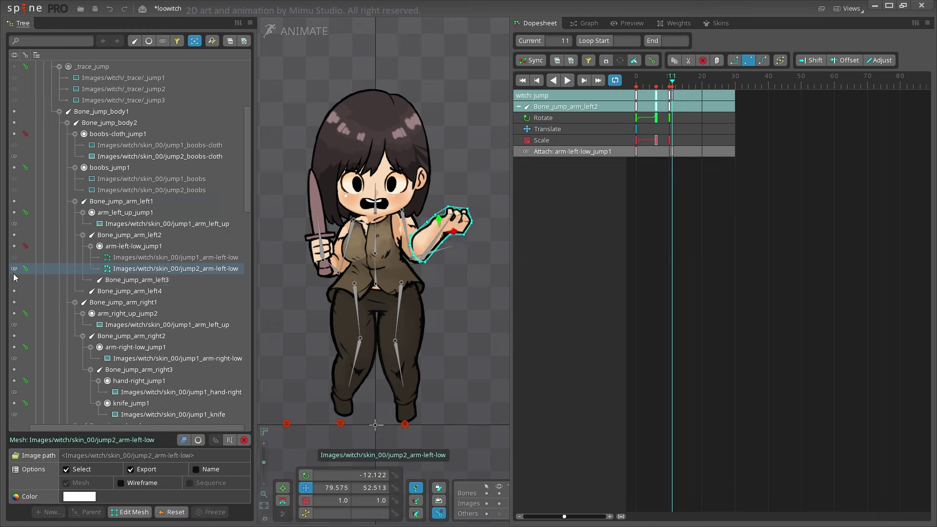
left_click(418, 241)
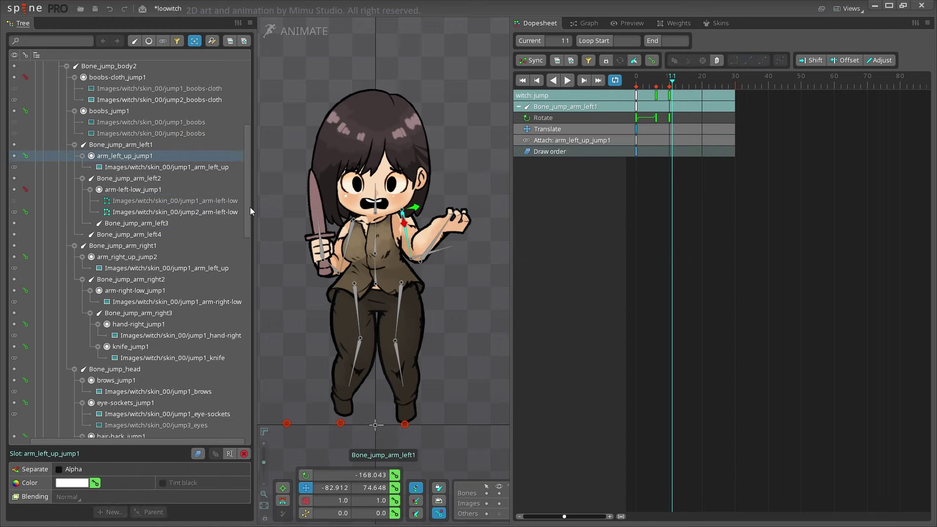
Move arm_left_up_jump1 to a new draw-order position, keyed around frame 11
mouse_move(249, 207)
left_mouse_down()
mouse_move(252, 359)
mouse_move(175, 217)
left_mouse_up()
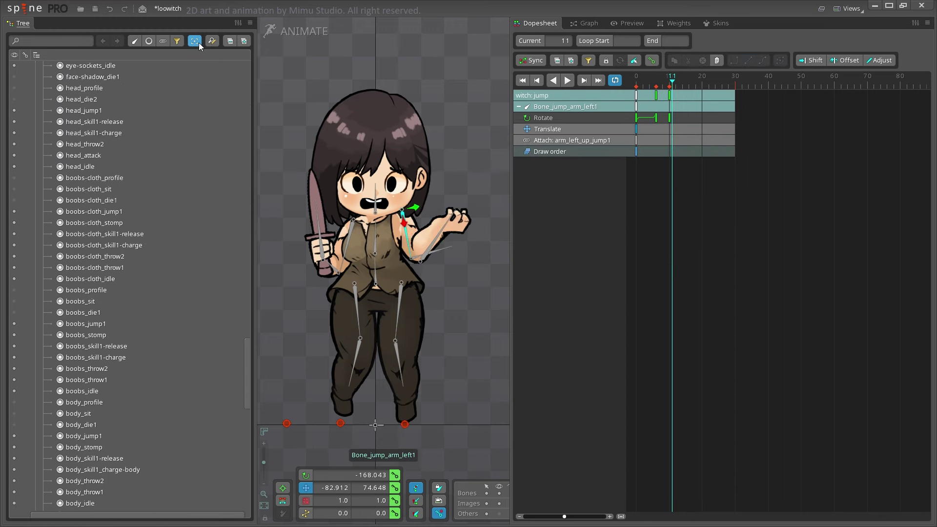
mouse_move(146, 281)
left_mouse_down()
mouse_move(163, 298)
mouse_move(155, 335)
left_mouse_up()
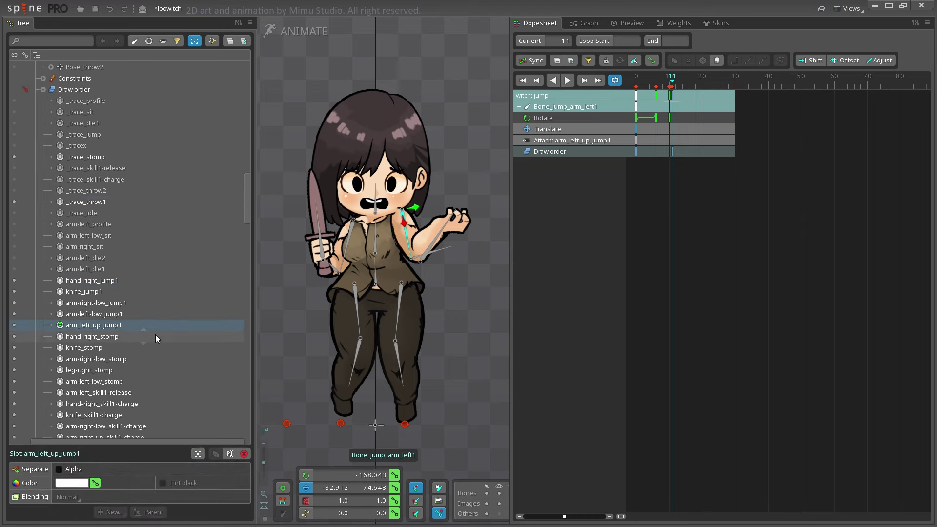
key("ctrl+z")
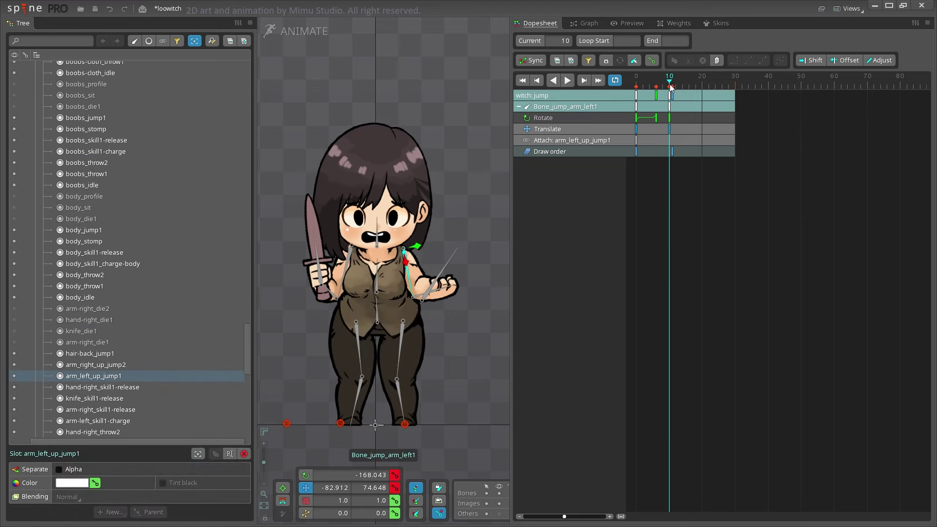
left_click(672, 86)
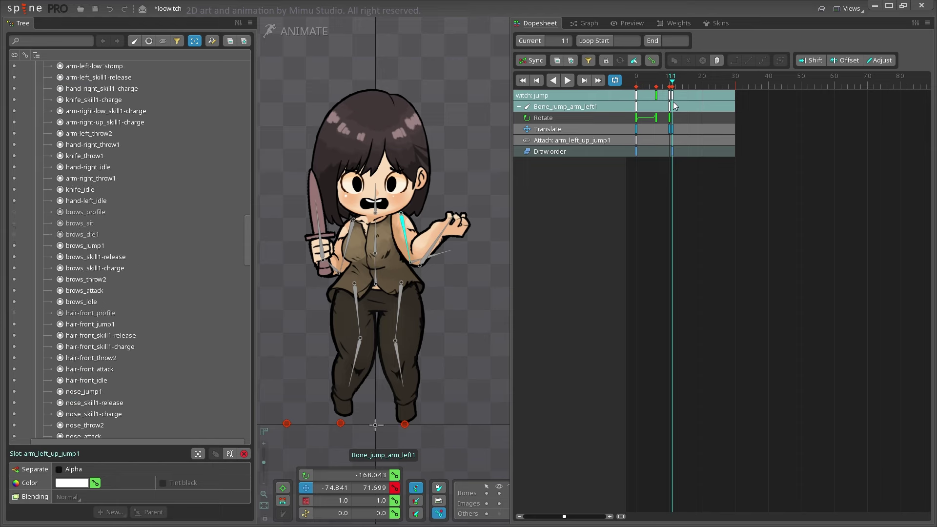
Rotate Bone_jump_arm_left1 at frame 17, shift its keys to 18, and paste a key at 19
left_click(617, 107)
left_click(692, 81)
left_click_drag(292, 351, 308, 492)
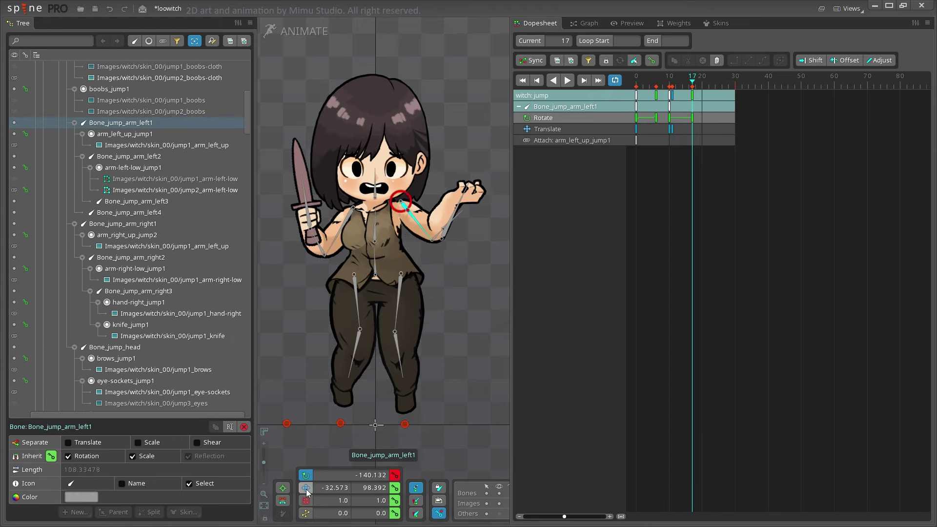
left_click(459, 204, "ctrl")
left_click(697, 94)
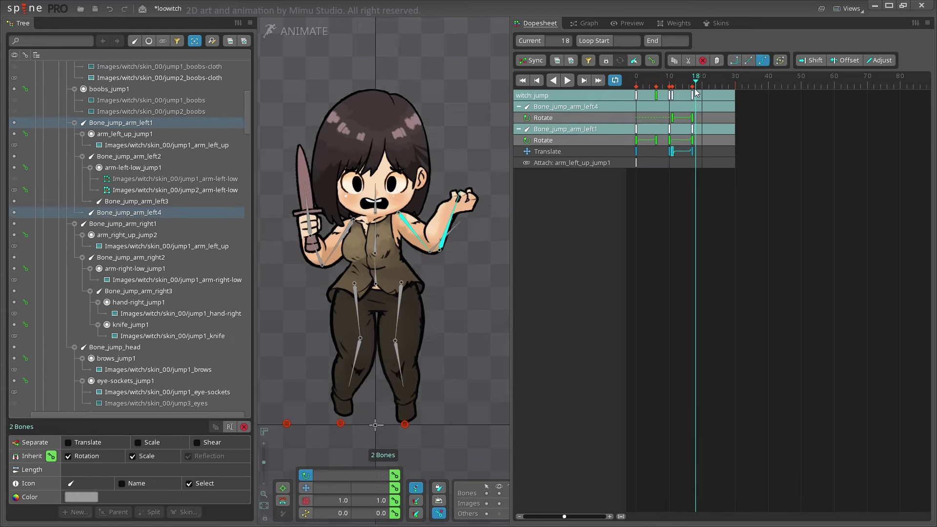
left_click_drag(693, 95, 696, 97)
key("ctrl+c")
left_click(700, 80)
key("ctrl+v")
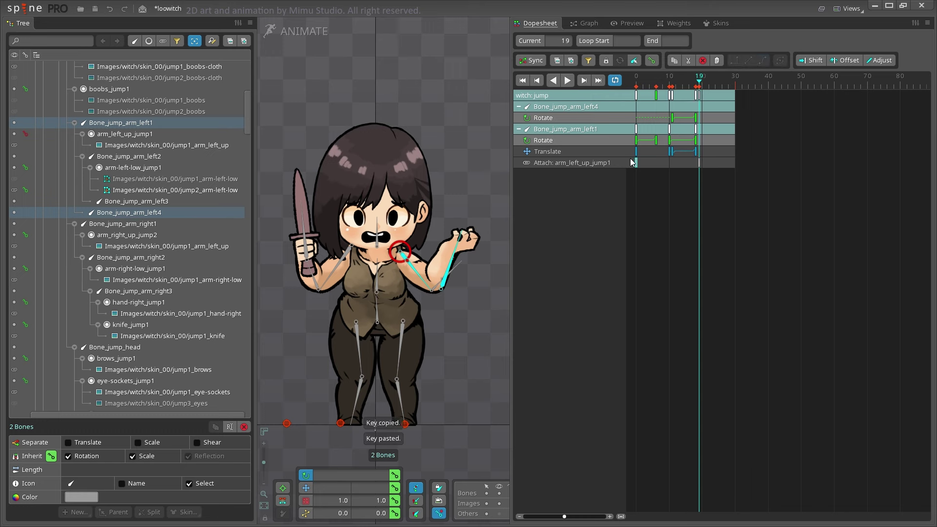
Paste the left2 and left3 arm keys at frame 30 to lower the hand
left_click(630, 152)
left_click(177, 166)
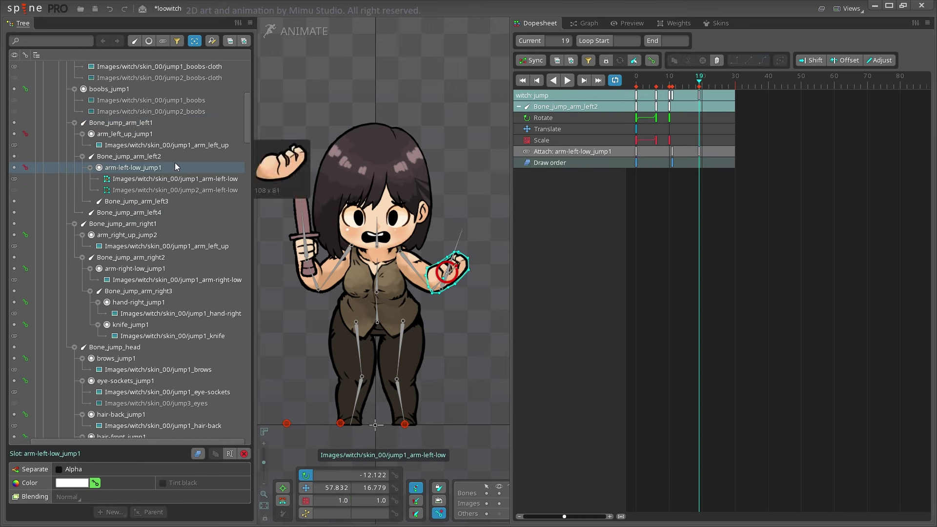
left_click(414, 266)
left_click_drag(696, 98, 719, 100)
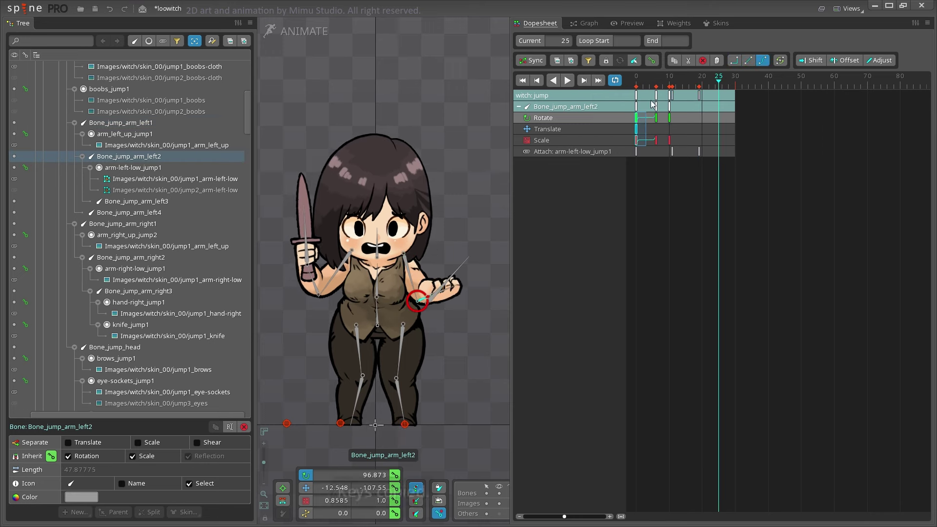
left_click(417, 302, "ctrl")
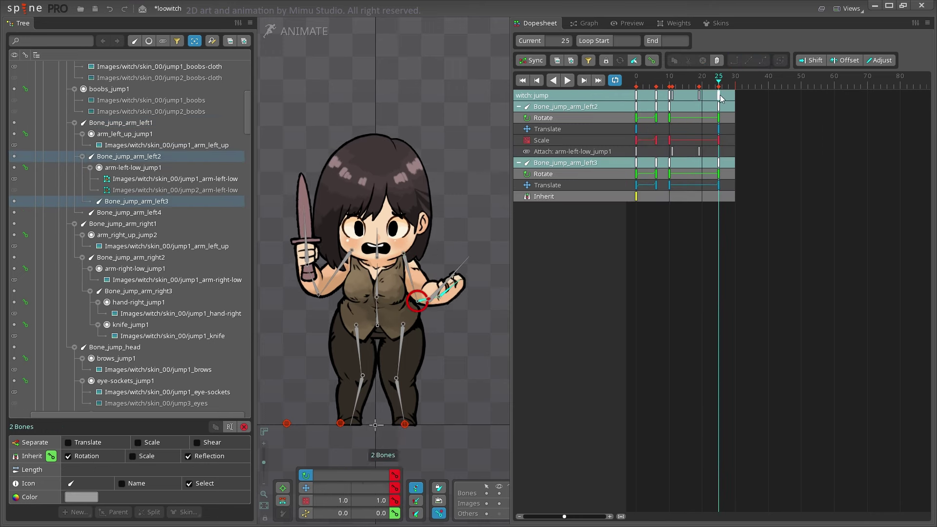
key("ctrl+v")
left_click(417, 299)
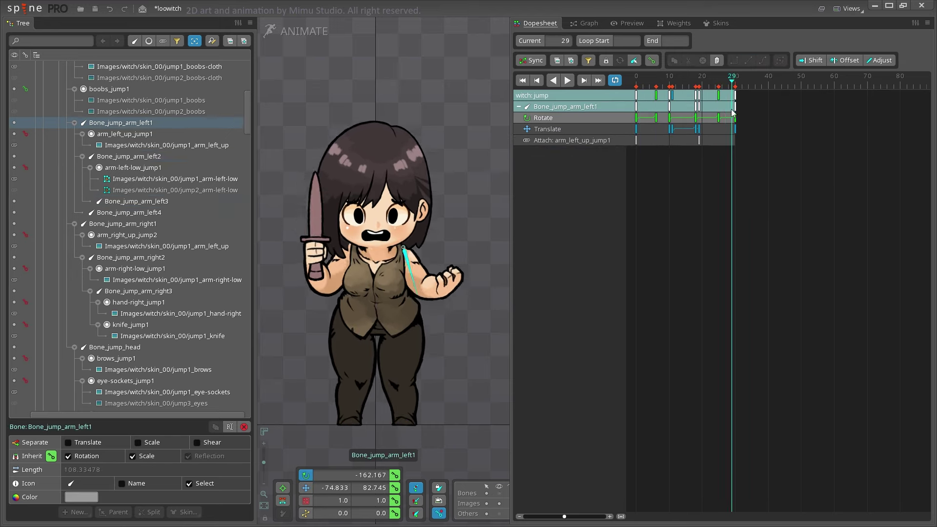
Paste the Bone_jump_arm_right1–3 keys at frame 28 to lower the knife arm, then preview the jump
left_click(636, 87)
left_click(339, 282)
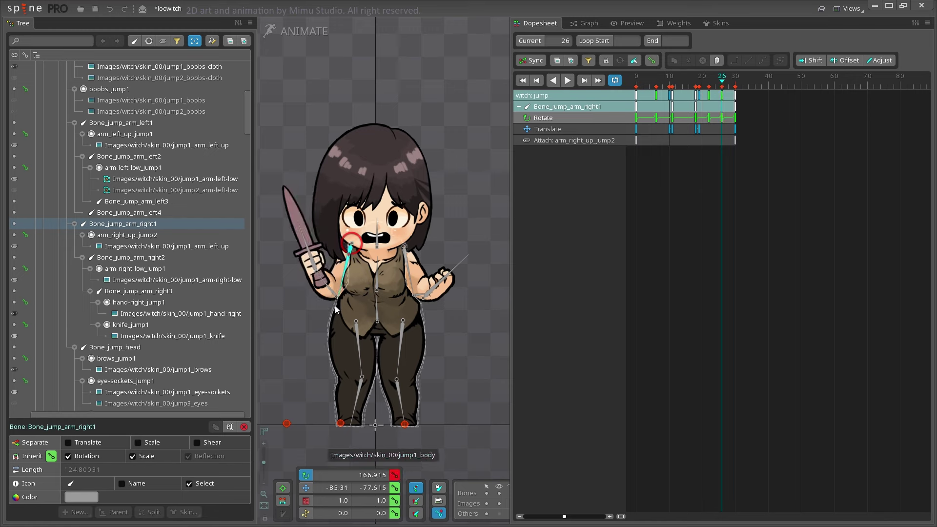
left_click(320, 298, "ctrl")
left_click(306, 258, "ctrl")
key("ctrl+c")
key("ctrl+v")
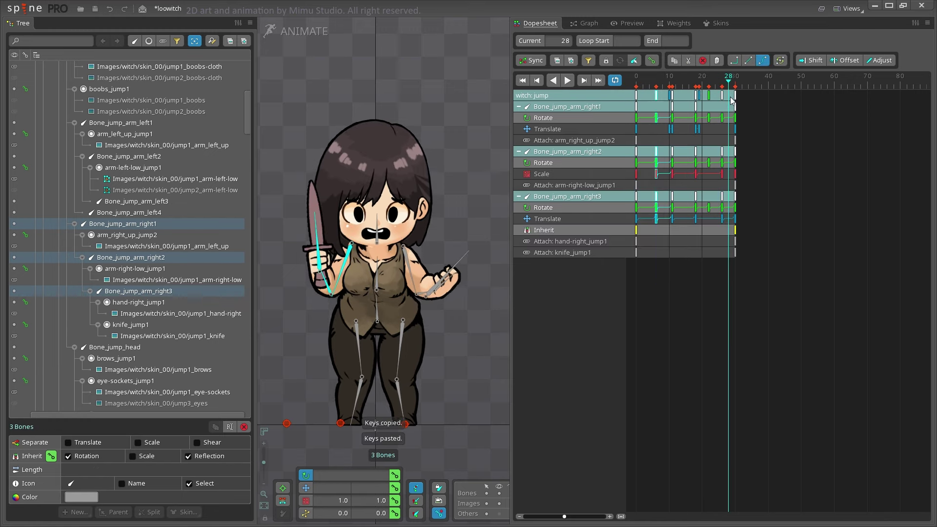
left_click(567, 80)
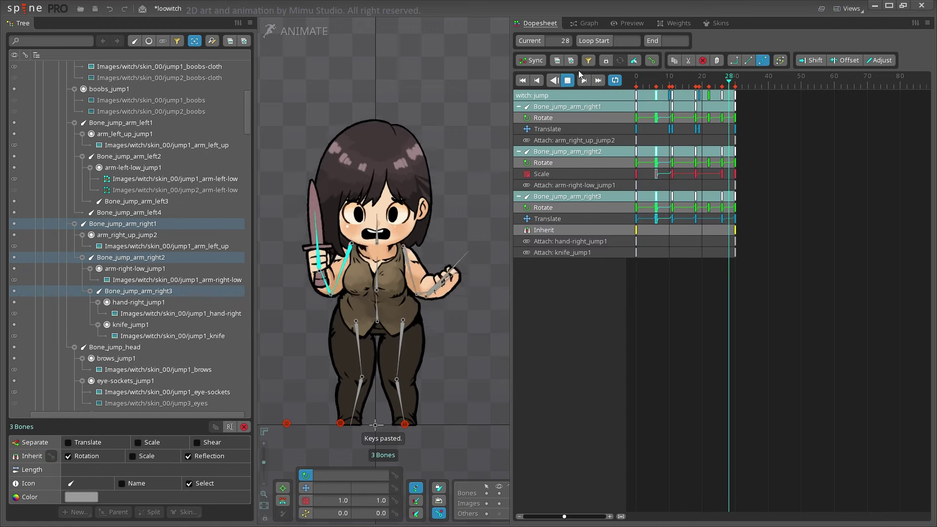